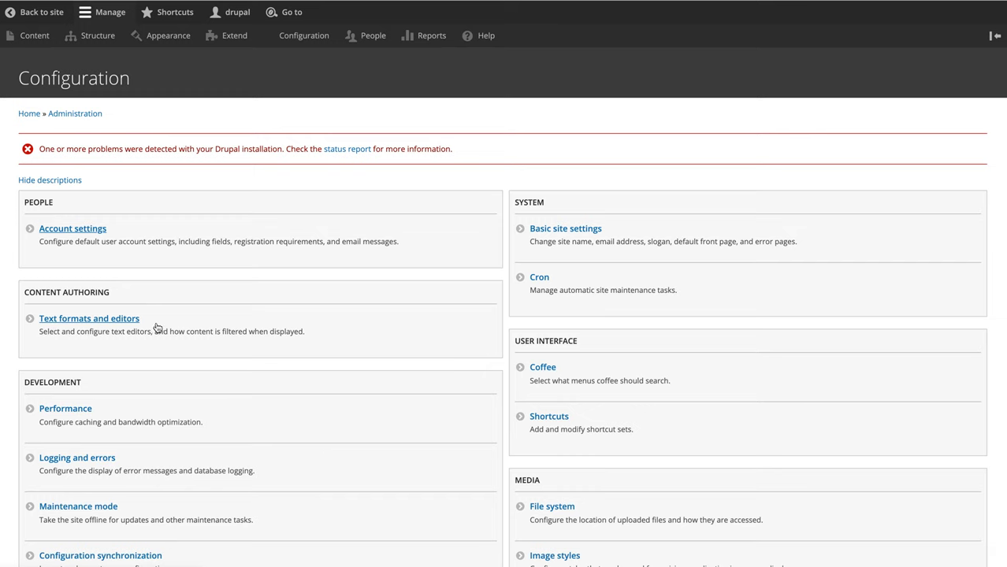
# Step: Find the Performance link in the Development section of Configuration and open it
pyautogui.scroll(-2, 187, 344)
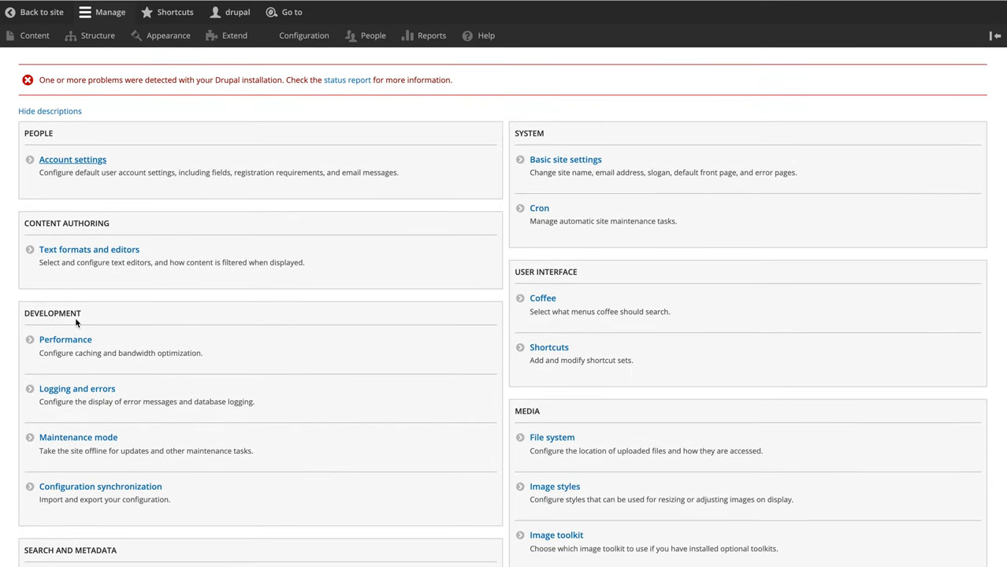
pyautogui.scroll(-1, 436, 314)
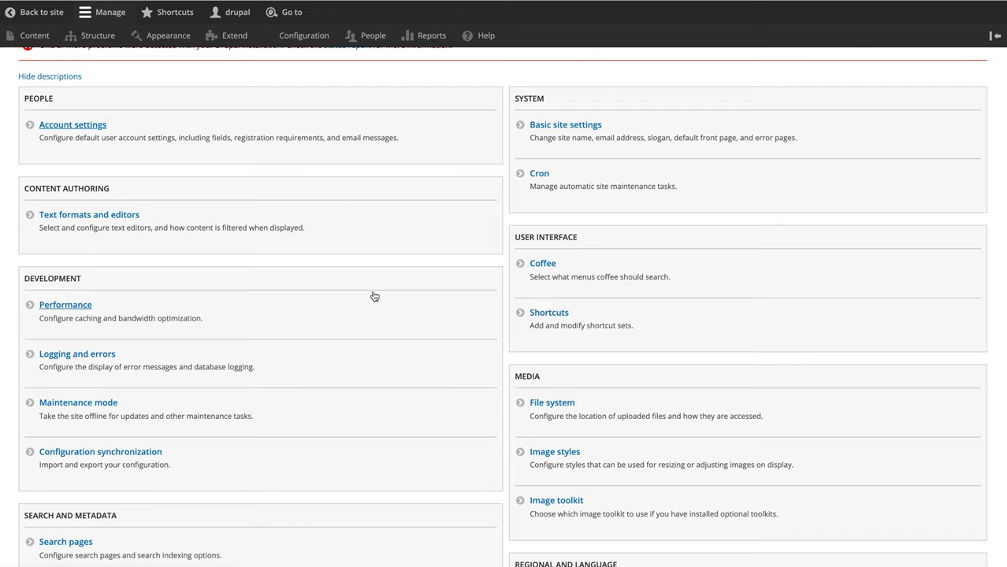
pyautogui.scroll(1, 264, 169)
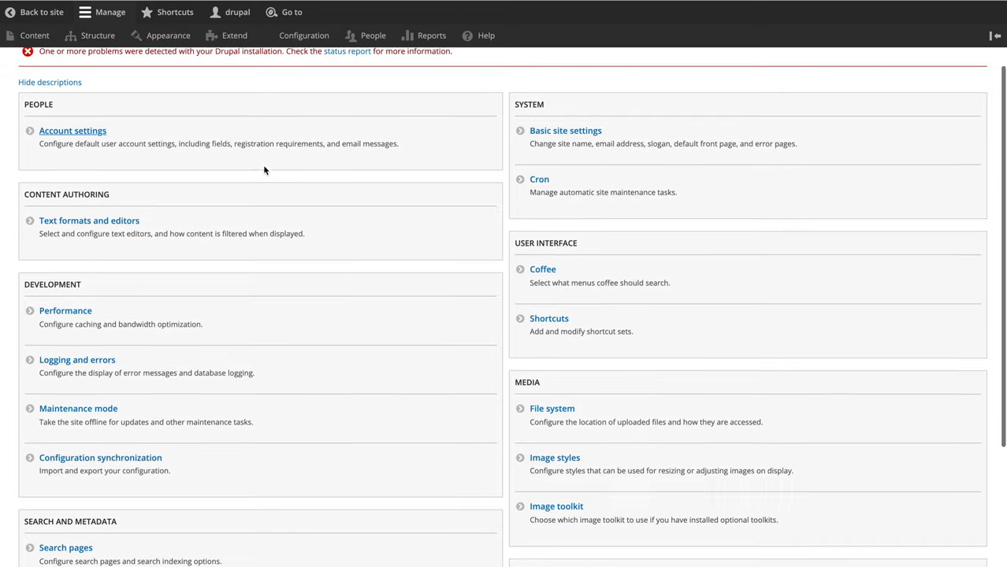
pyautogui.scroll(3, 262, 165)
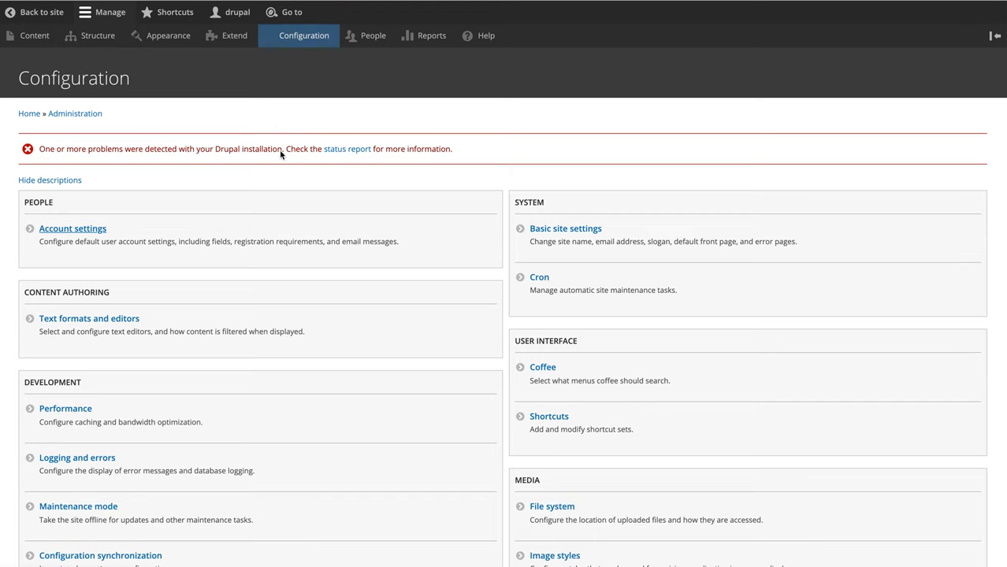
pyautogui.scroll(-5, 274, 202)
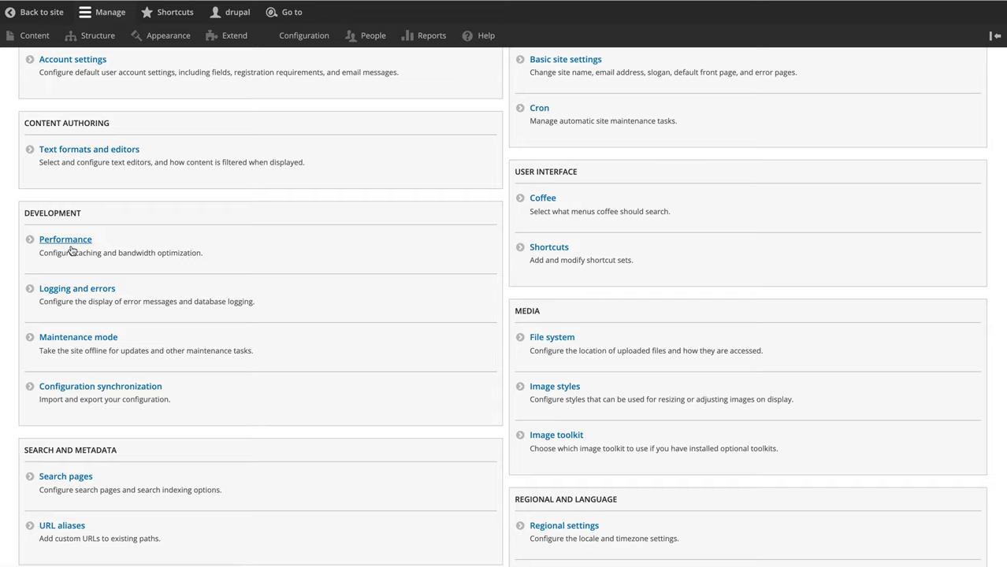
pyautogui.click(66, 241)
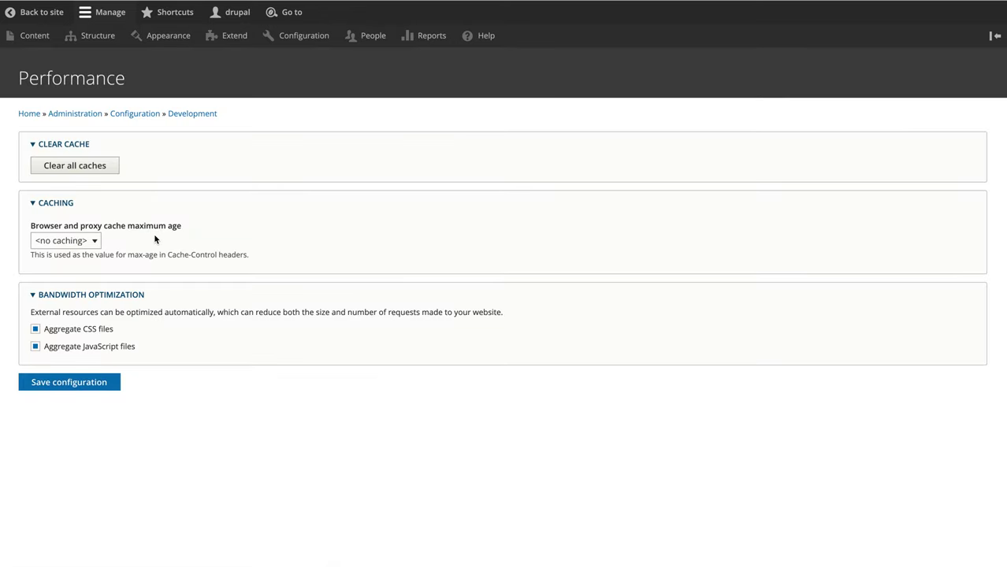
# Step: Clear all caches, leaving the cache maximum age setting unchanged
pyautogui.click(105, 173)
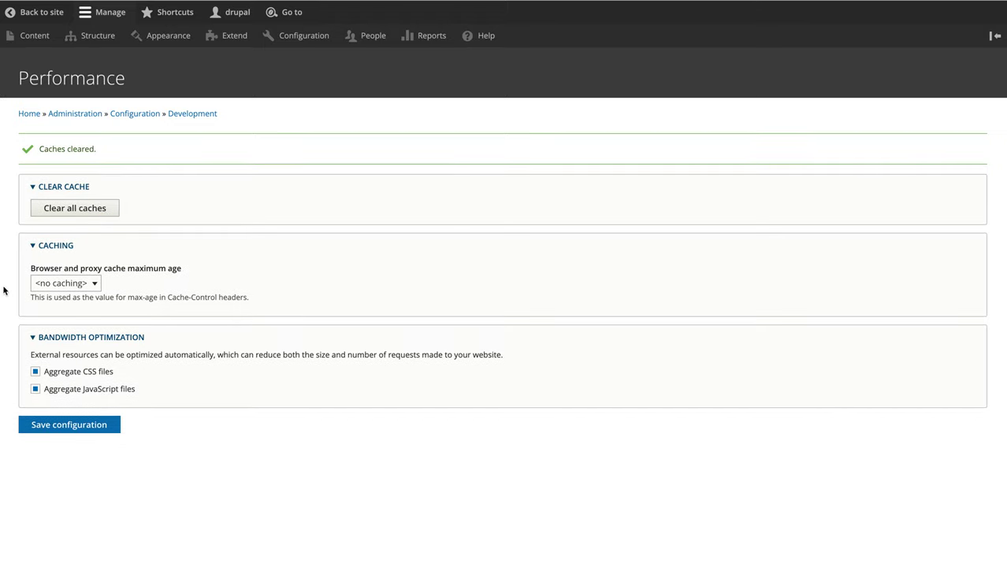
pyautogui.click(34, 248)
pyautogui.click(34, 247)
pyautogui.click(94, 284)
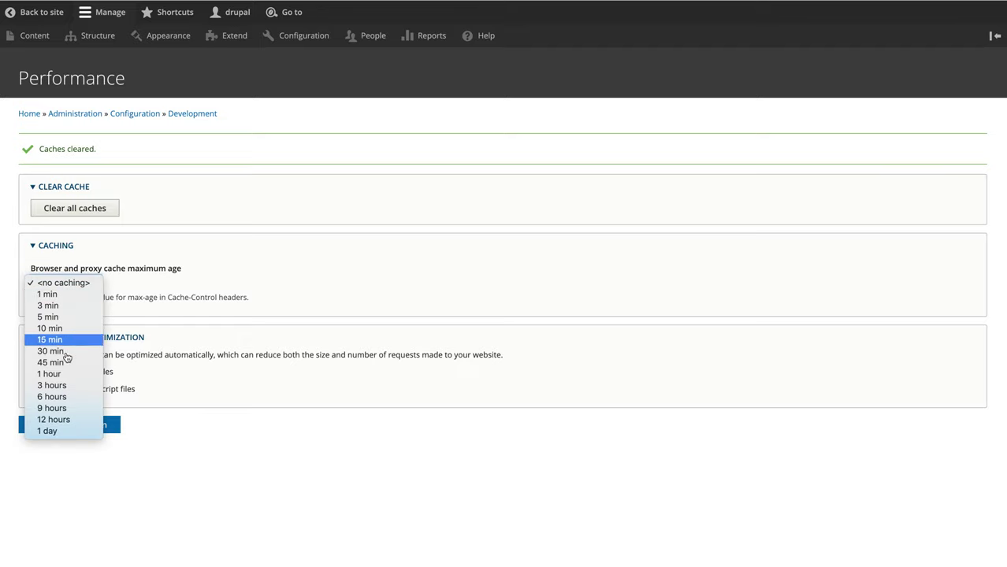
pyautogui.click(268, 275)
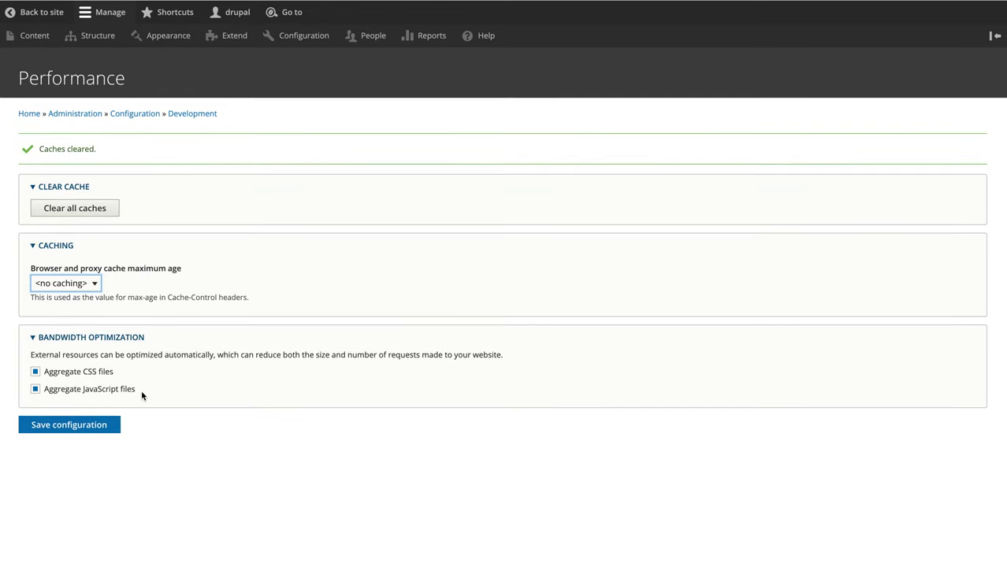
# Step: Keep CSS aggregation on, save the performance settings, and return to Development
pyautogui.click(35, 372)
pyautogui.click(36, 372)
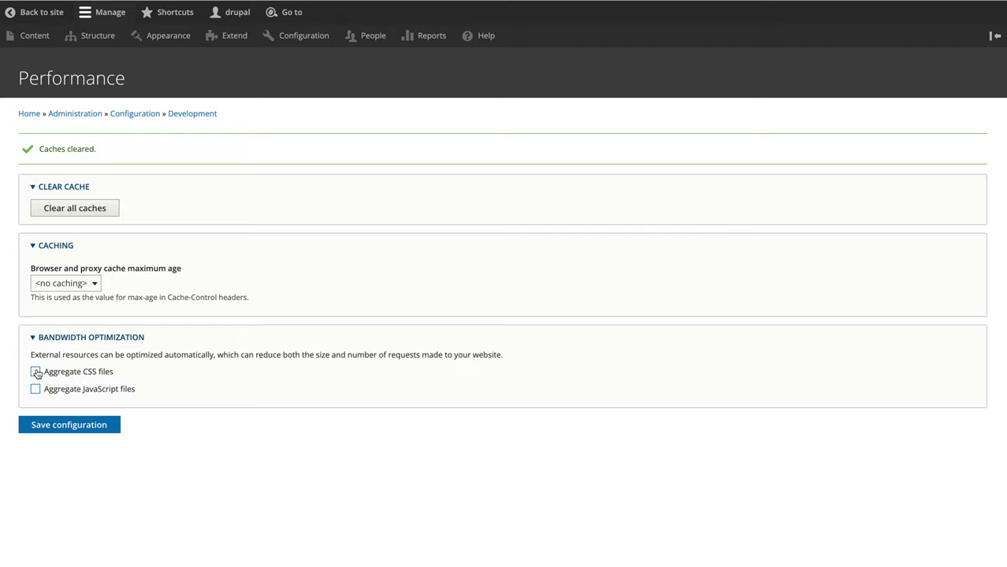
pyautogui.click(91, 426)
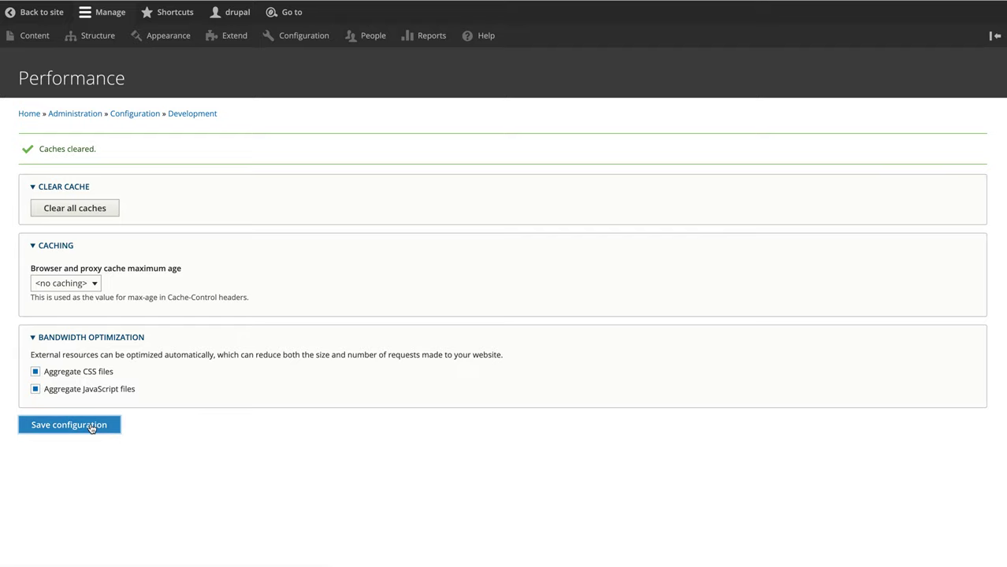
pyautogui.click(203, 115)
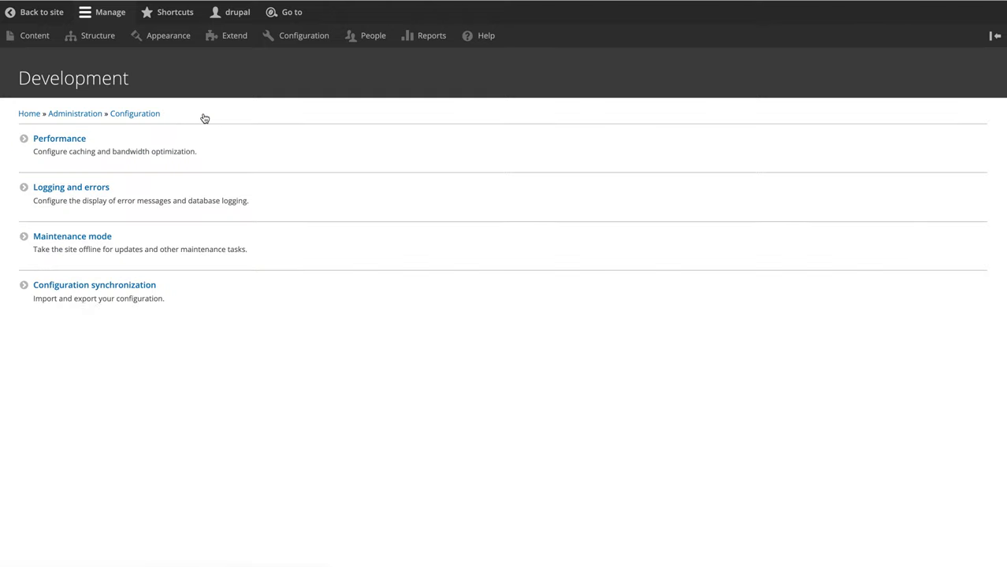
# Step: In Logging and errors, show errors and warnings, keep 1000 log messages, and save
pyautogui.click(92, 189)
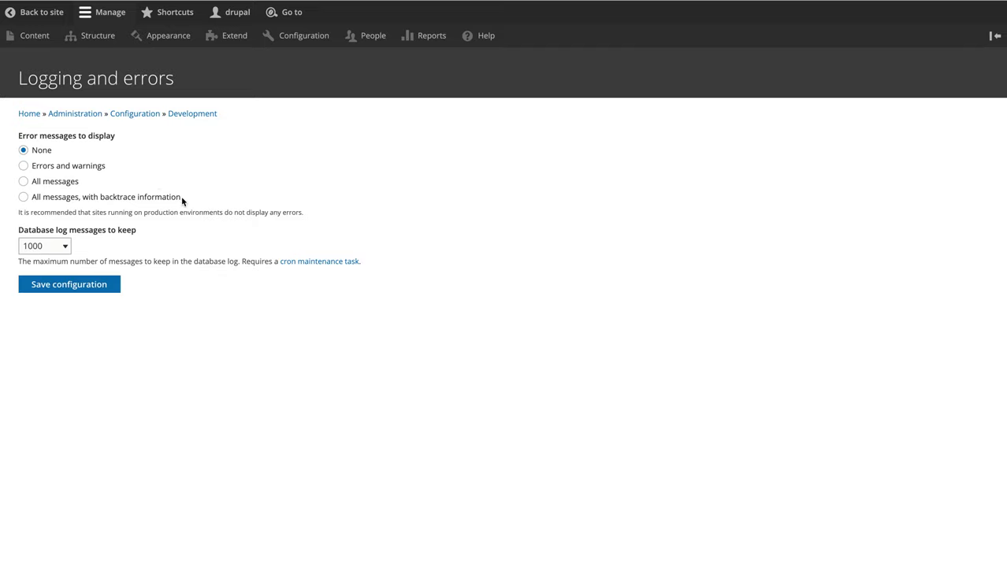
pyautogui.click(67, 245)
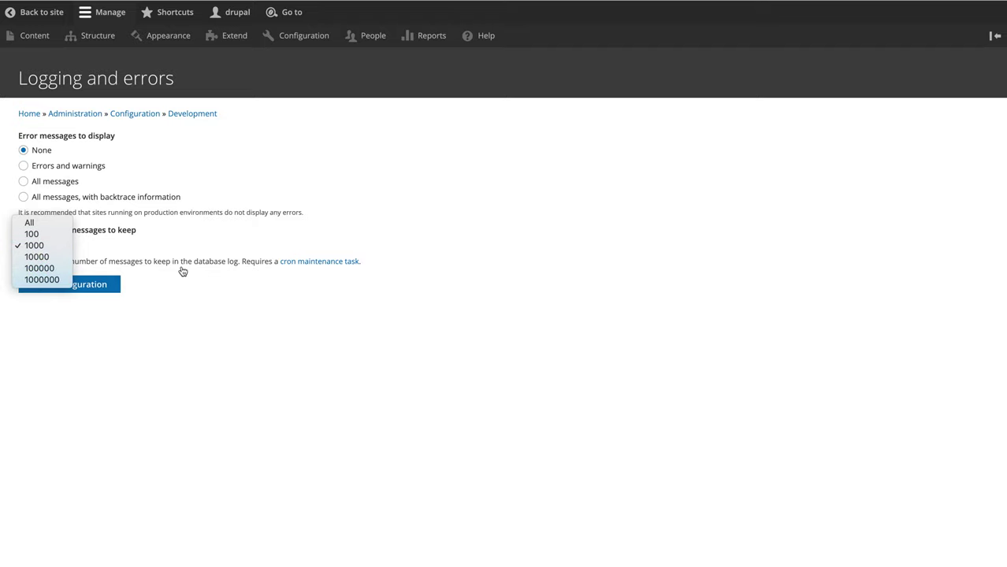
pyautogui.click(250, 414)
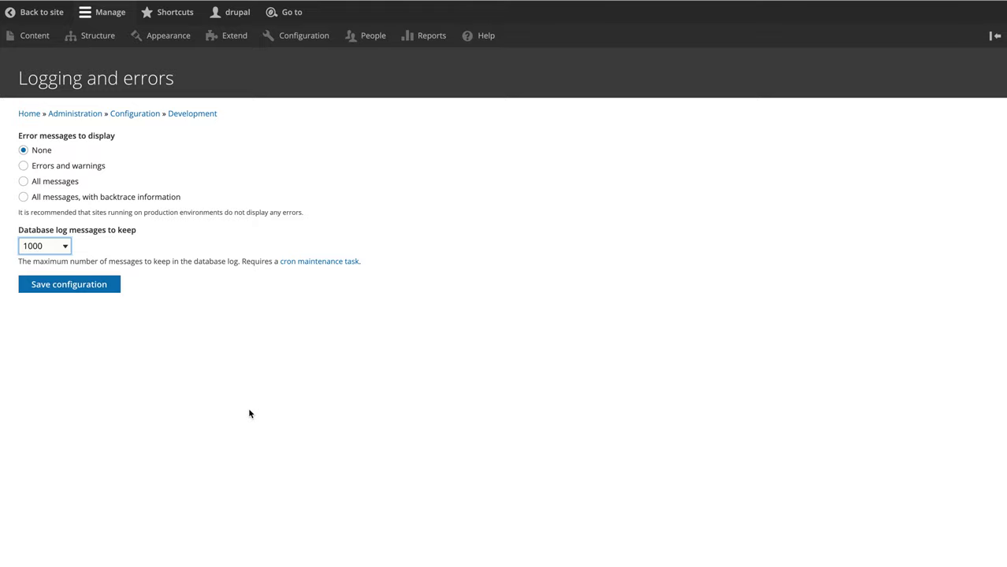
pyautogui.click(62, 168)
pyautogui.click(99, 293)
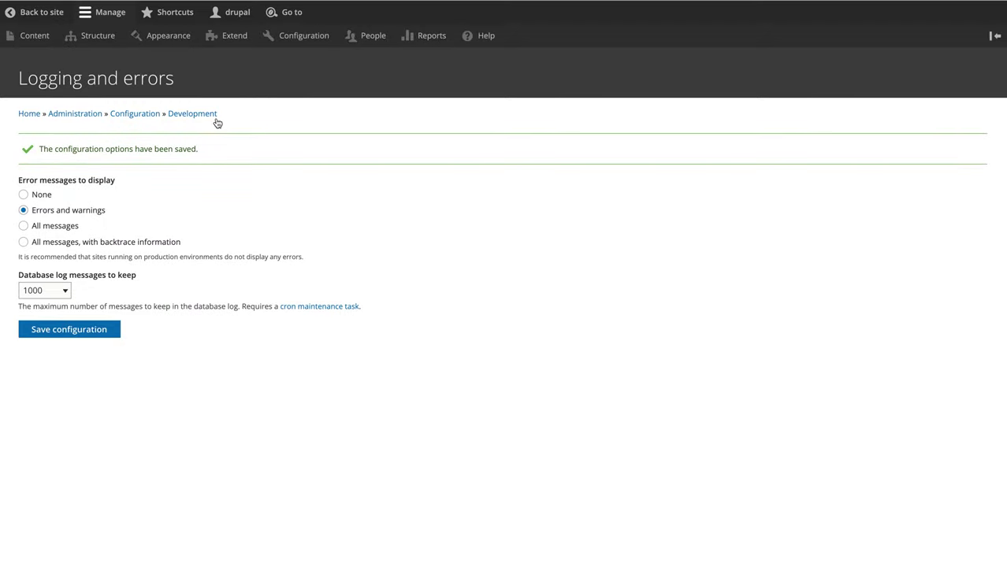
pyautogui.click(315, 37)
# Step: Enable and save maintenance mode, then open a private window to view the site as a visitor
pyautogui.scroll(-5, 232, 288)
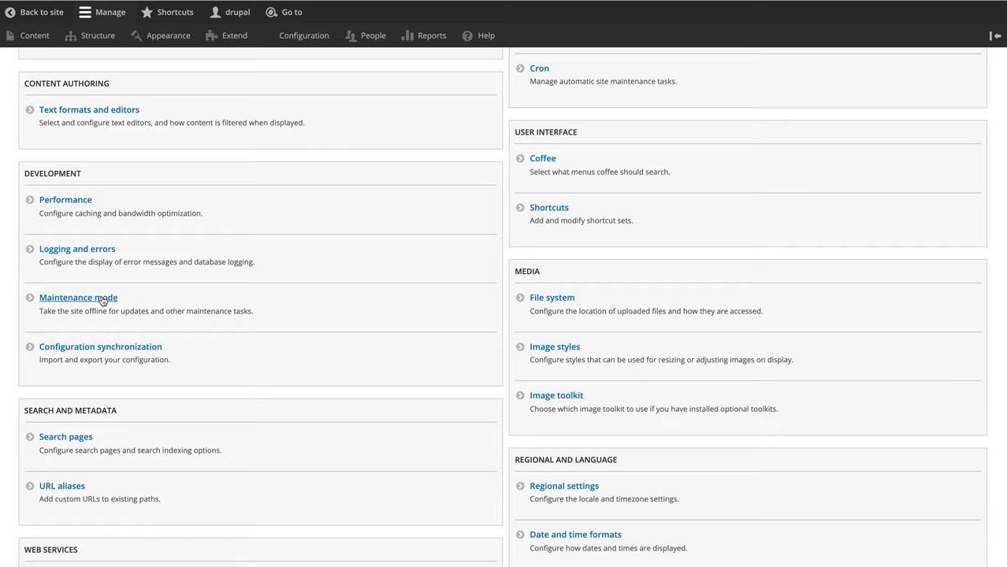
pyautogui.click(105, 300)
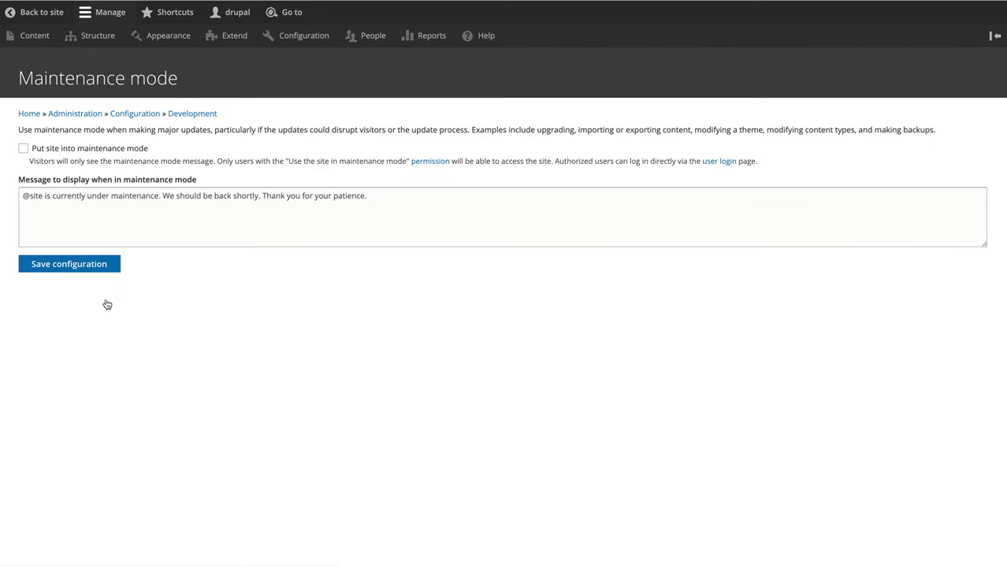
pyautogui.click(23, 149)
pyautogui.moveTo(375, 200); pyautogui.dragTo(0, 199)
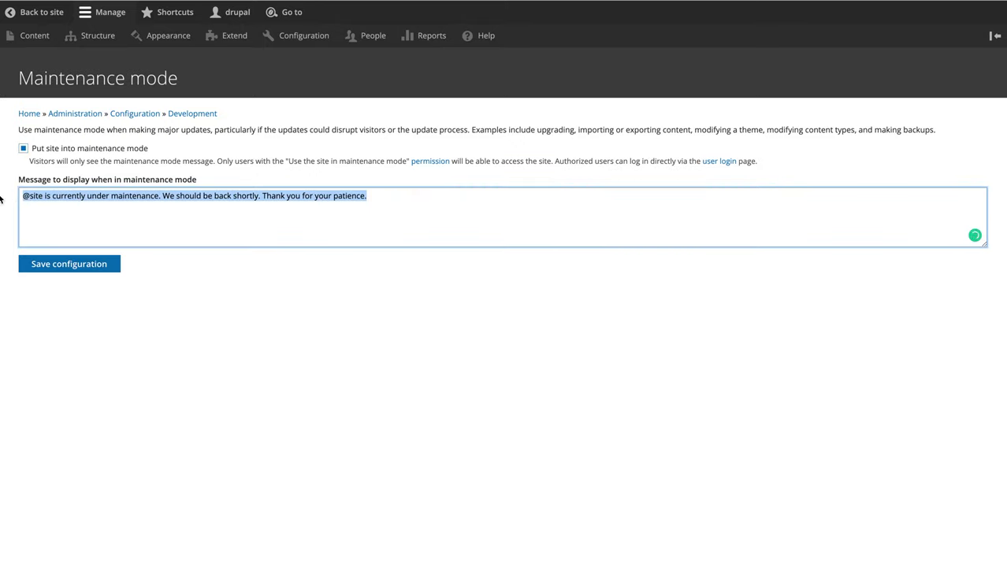
pyautogui.click(71, 277)
pyautogui.click(76, 269)
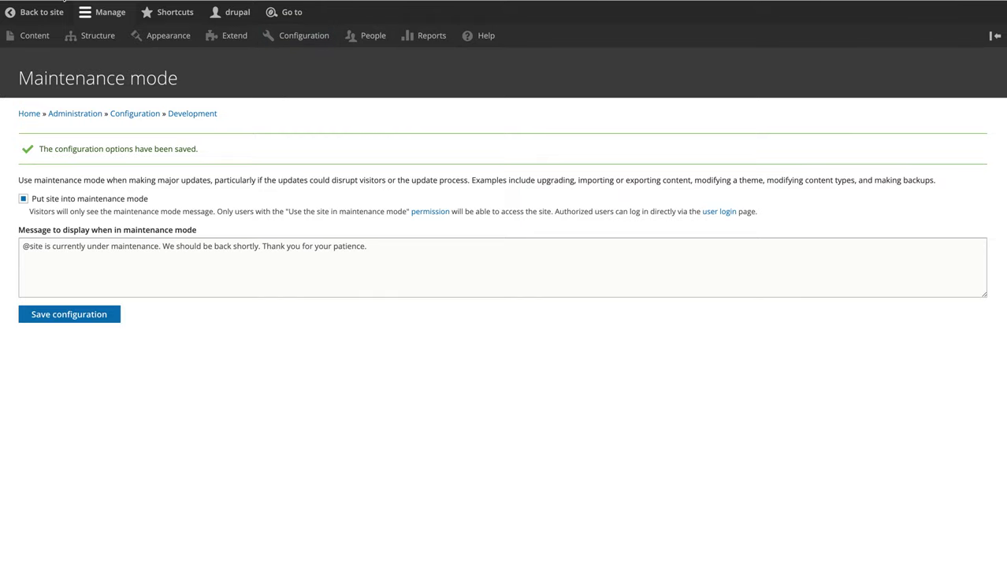
pyautogui.hotkey('ctrl', 'shift', 'n')
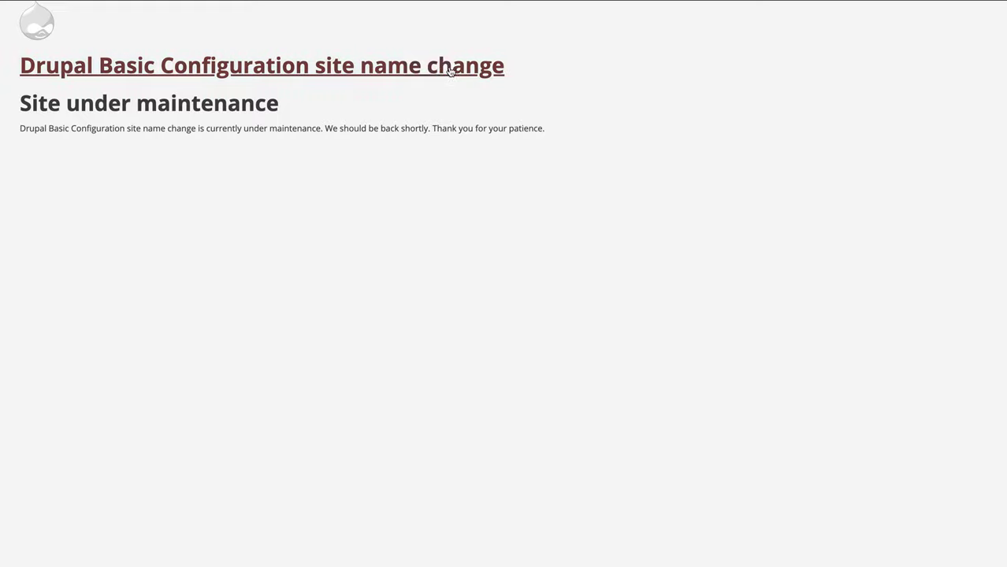
# Step: After checking the maintenance notice, untick maintenance mode and save to bring the site online
pyautogui.moveTo(62, 106); pyautogui.dragTo(297, 124)
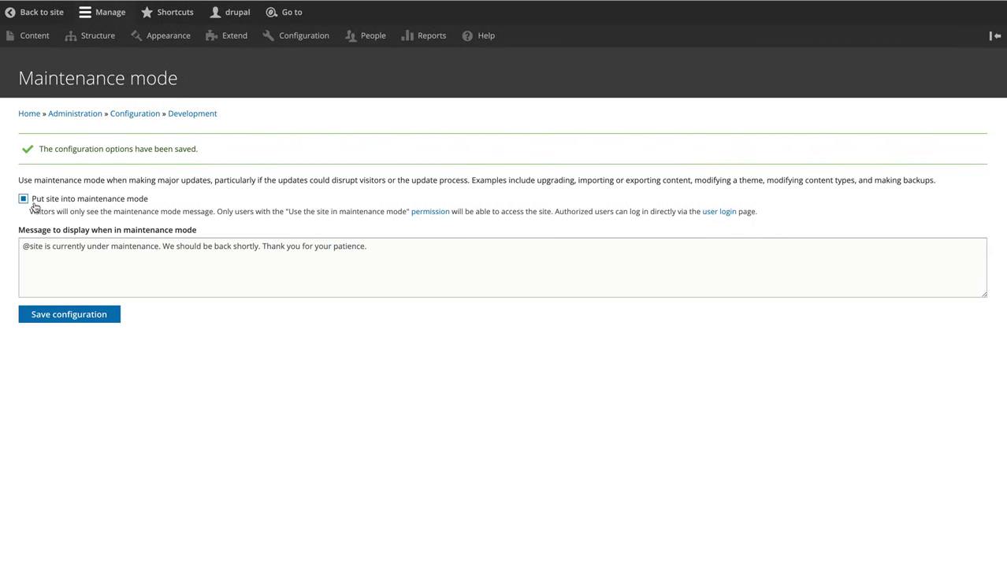
pyautogui.click(23, 200)
pyautogui.click(95, 316)
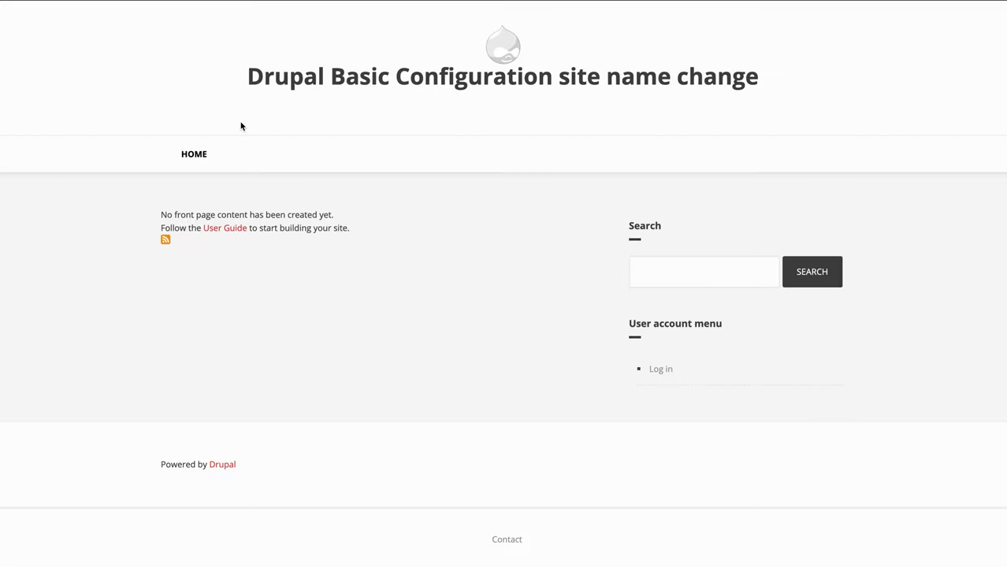
pyautogui.scroll(-2, 241, 126)
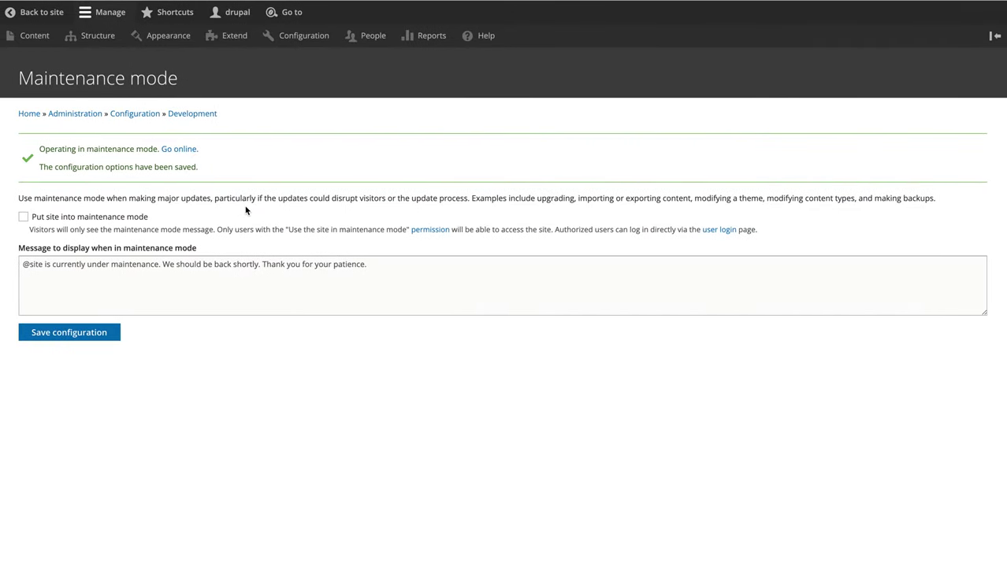
pyautogui.click(300, 44)
# Step: On the Synchronize page, inspect the system.logging diff: error_level 'some' active versus 'hide' staged
pyautogui.scroll(-4, 230, 274)
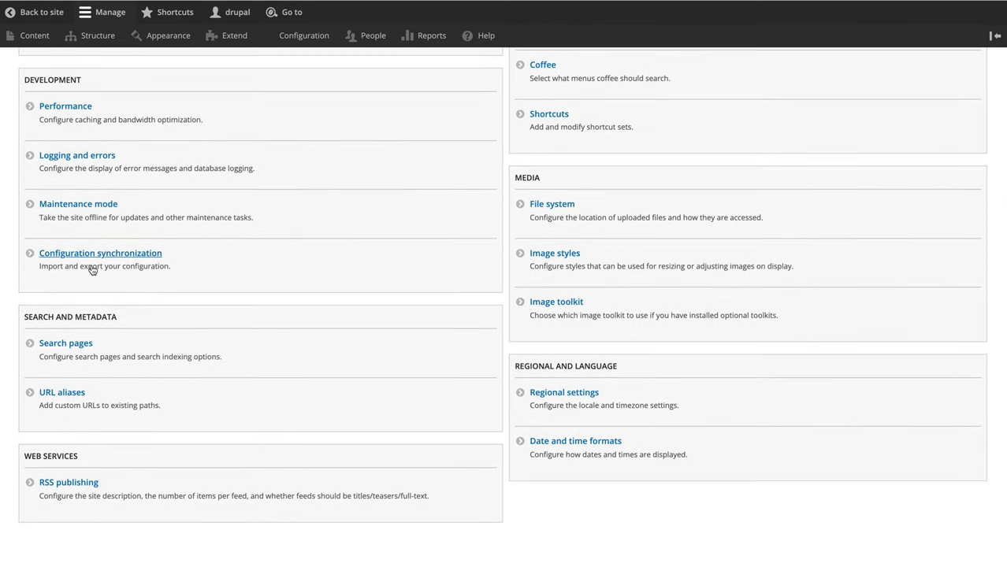
pyautogui.click(145, 256)
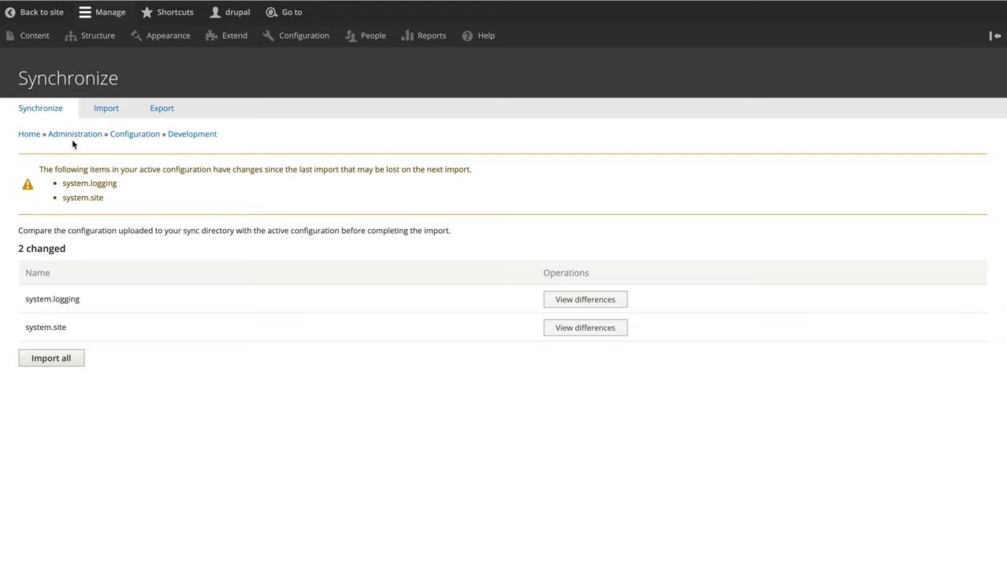
pyautogui.moveTo(19, 79); pyautogui.dragTo(212, 82)
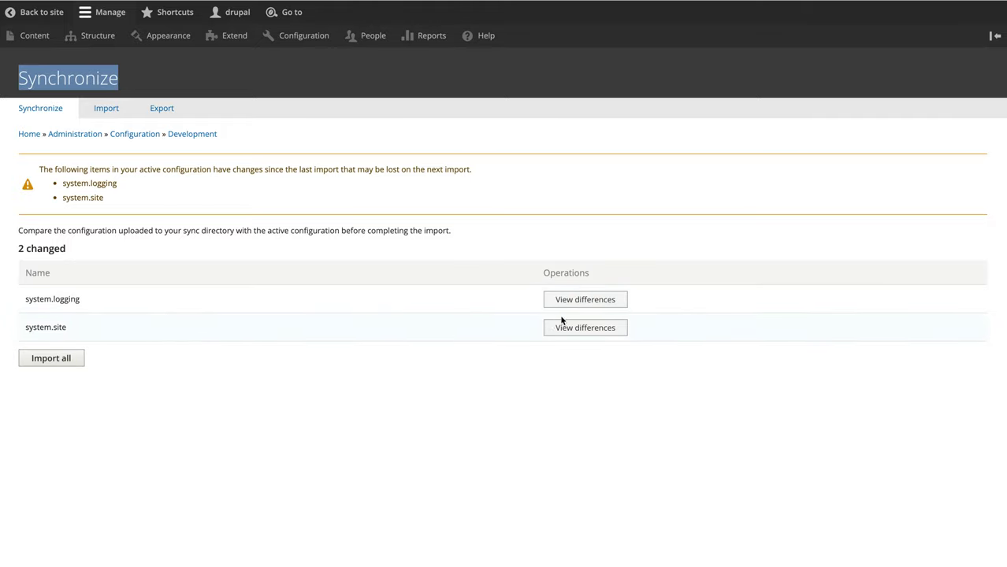
pyautogui.click(581, 303)
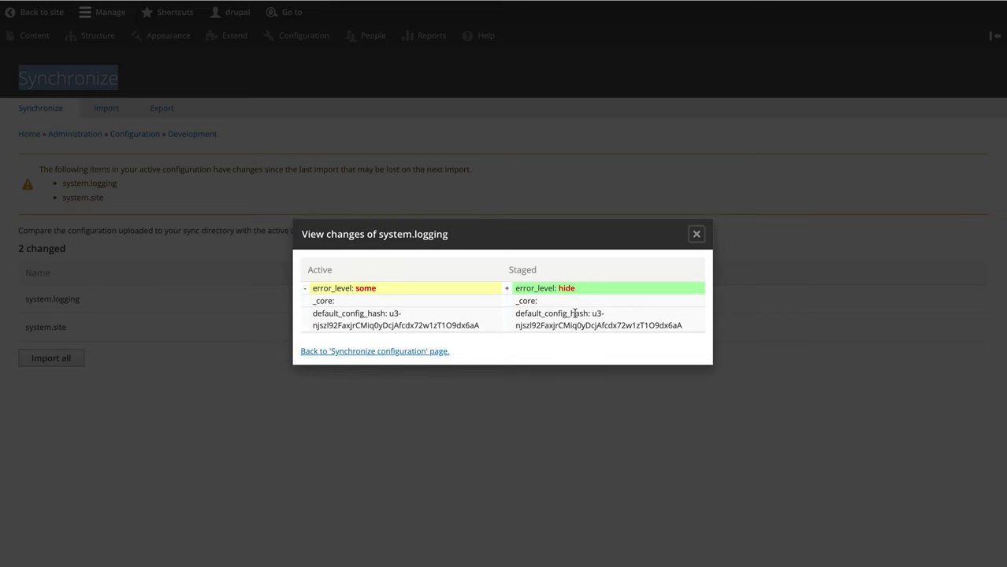
pyautogui.doubleClick(366, 289)
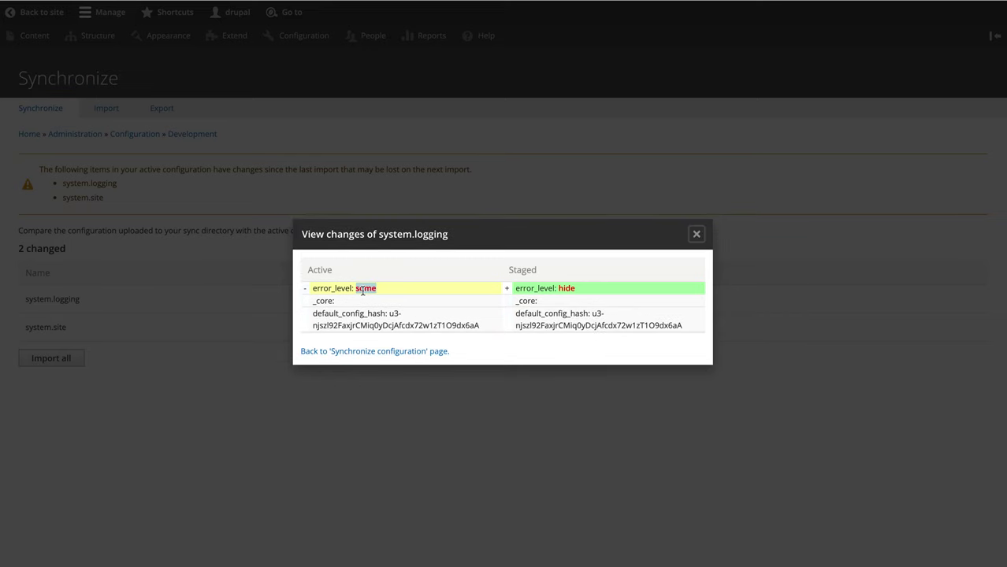
pyautogui.click(566, 289)
pyautogui.doubleClick(566, 289)
pyautogui.click(576, 294)
pyautogui.doubleClick(568, 289)
pyautogui.doubleClick(367, 288)
pyautogui.click(697, 234)
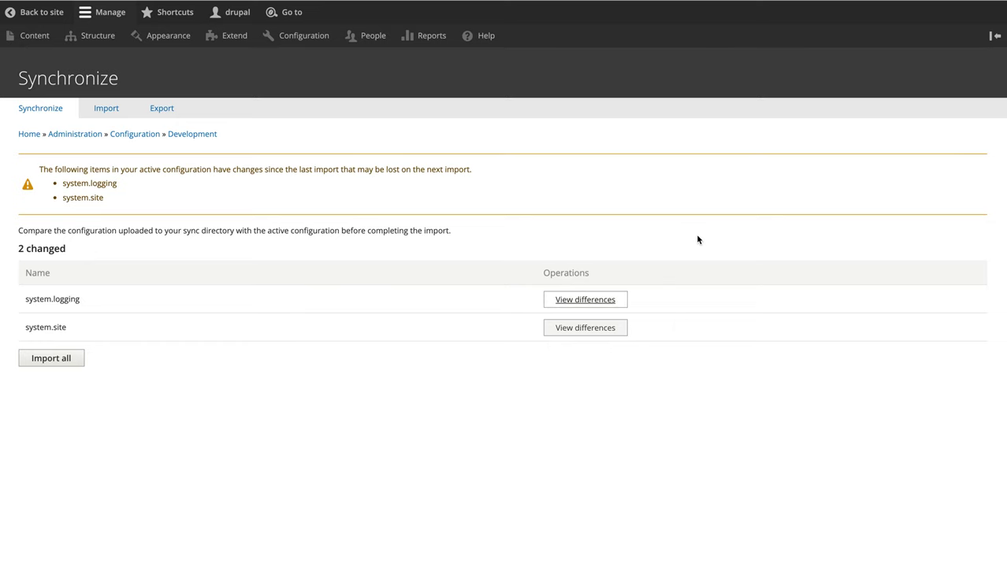
# Step: Inspect the system.site differences showing the changed site name
pyautogui.click(593, 330)
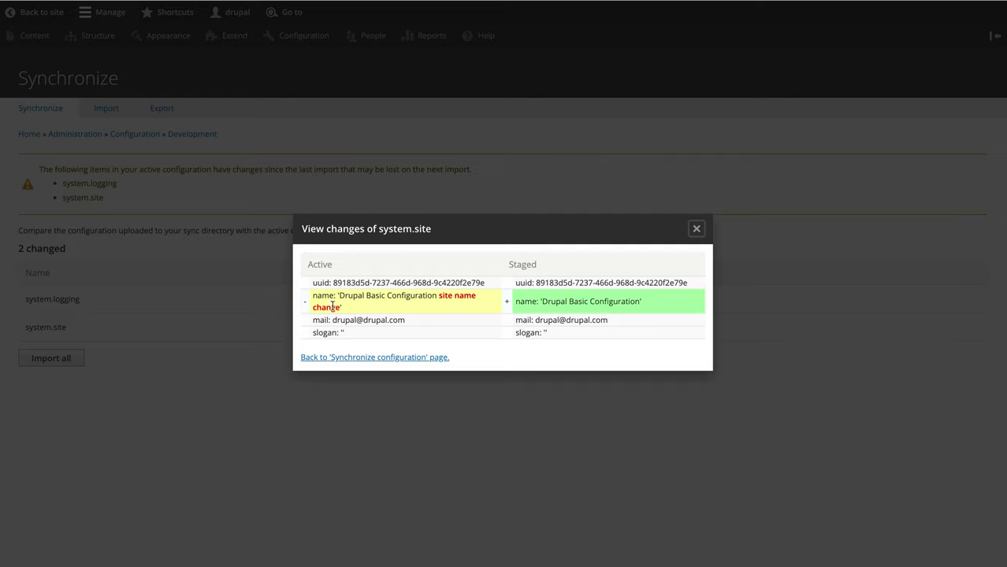
pyautogui.moveTo(344, 307); pyautogui.dragTo(341, 296)
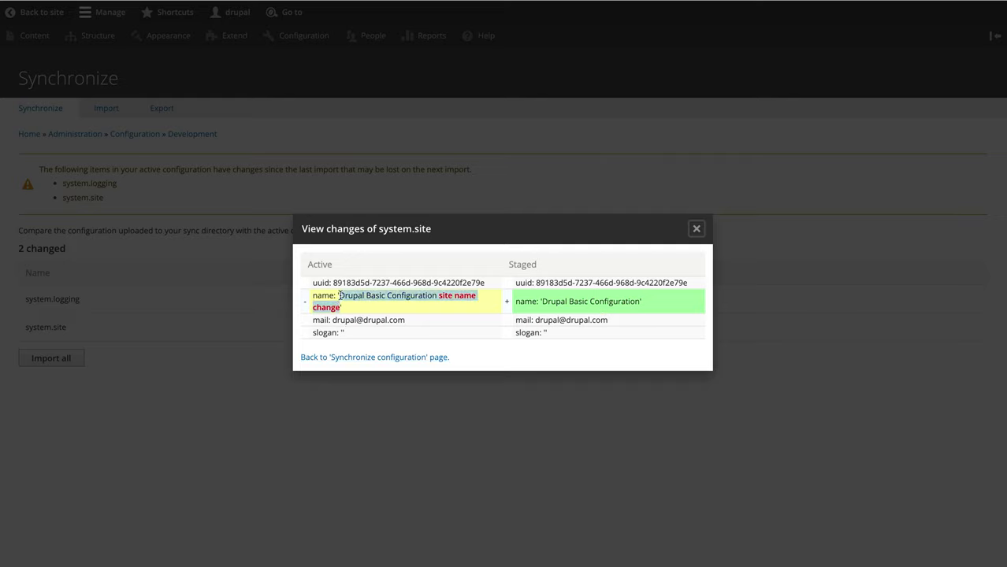
pyautogui.click(696, 229)
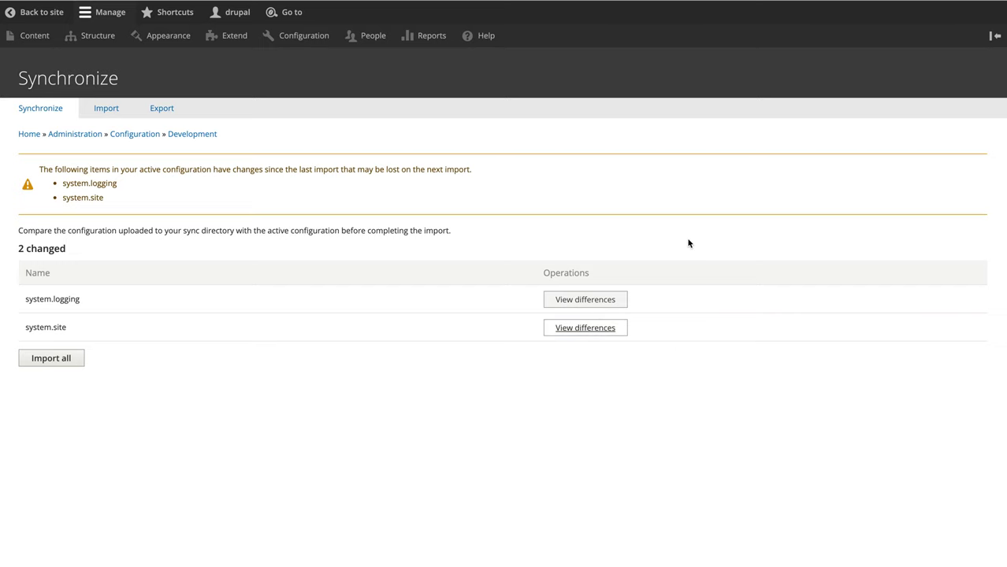
# Step: Look over the full Import form and the Single item import form with Simple configuration
pyautogui.click(106, 110)
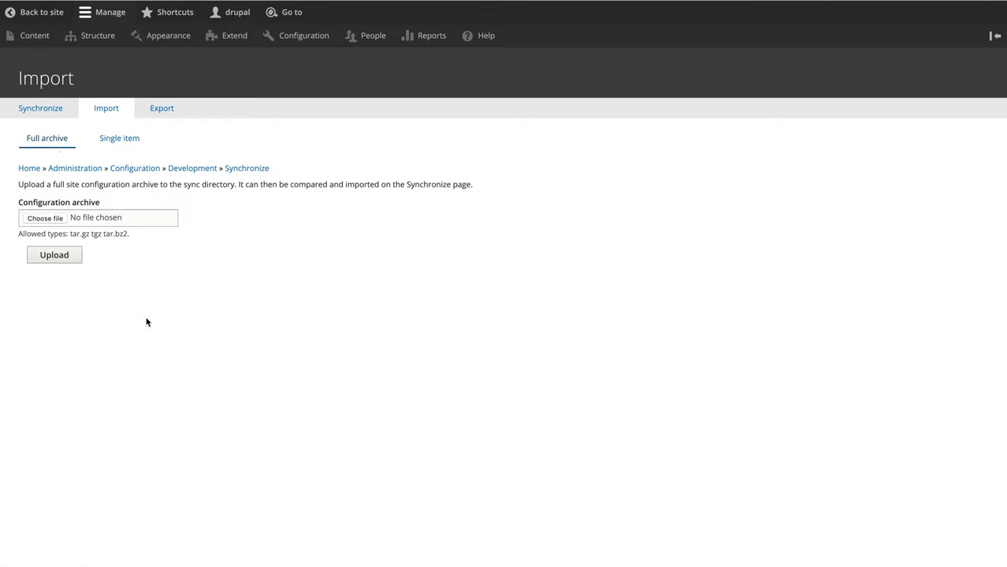
pyautogui.click(64, 223)
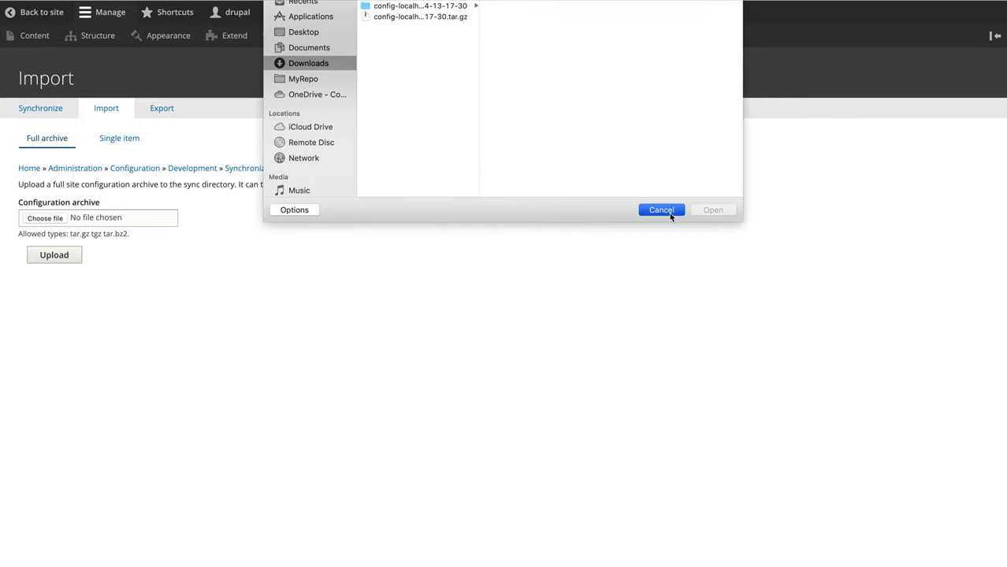
pyautogui.click(662, 211)
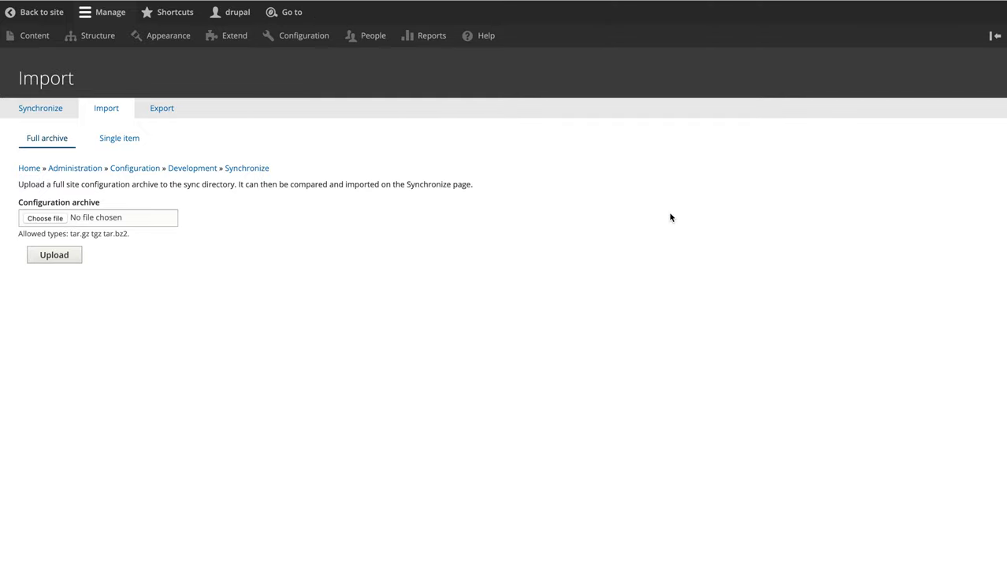
pyautogui.click(119, 146)
pyautogui.click(95, 218)
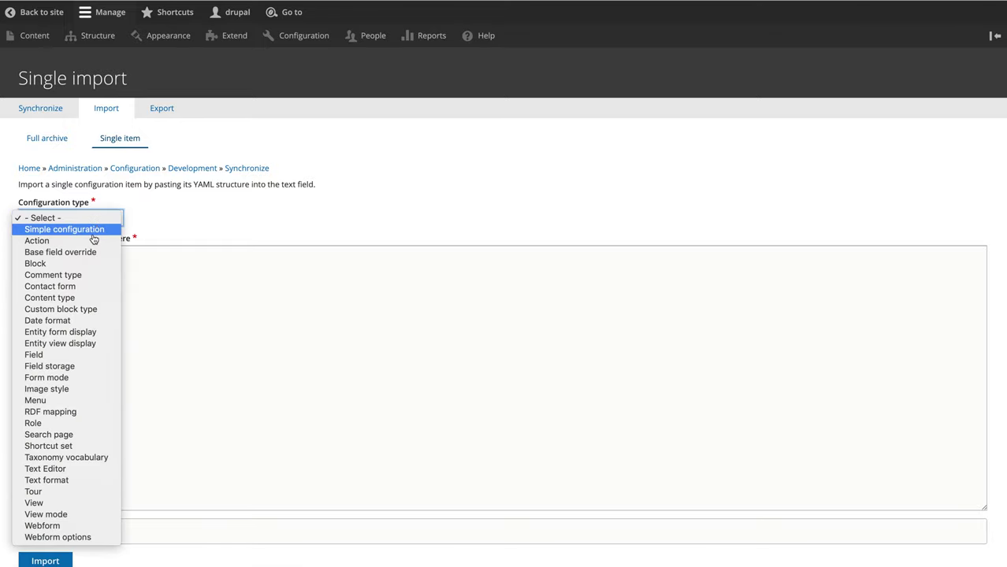
pyautogui.click(93, 234)
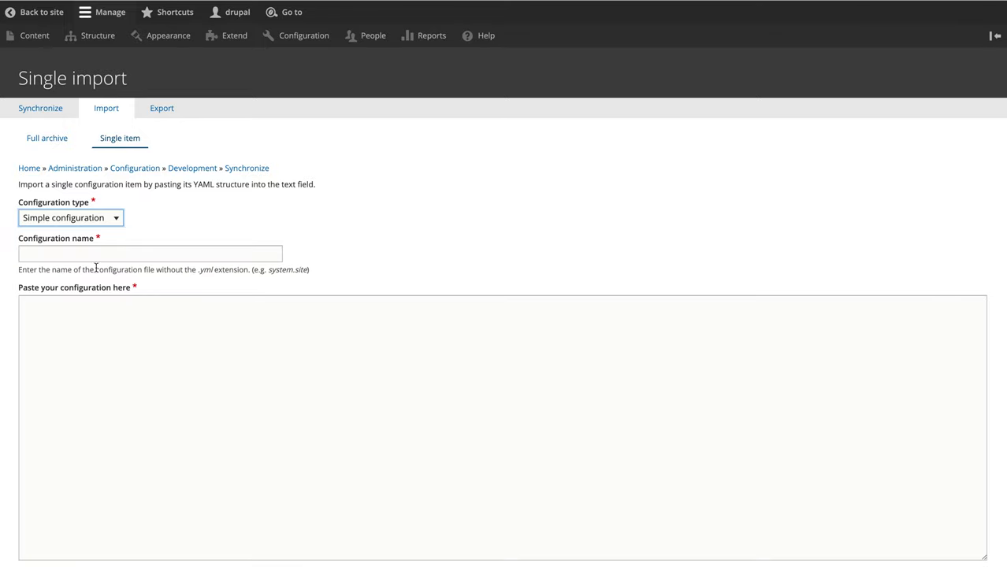
# Step: Export the full site configuration as a tar.gz archive
pyautogui.click(138, 252)
pyautogui.click(171, 119)
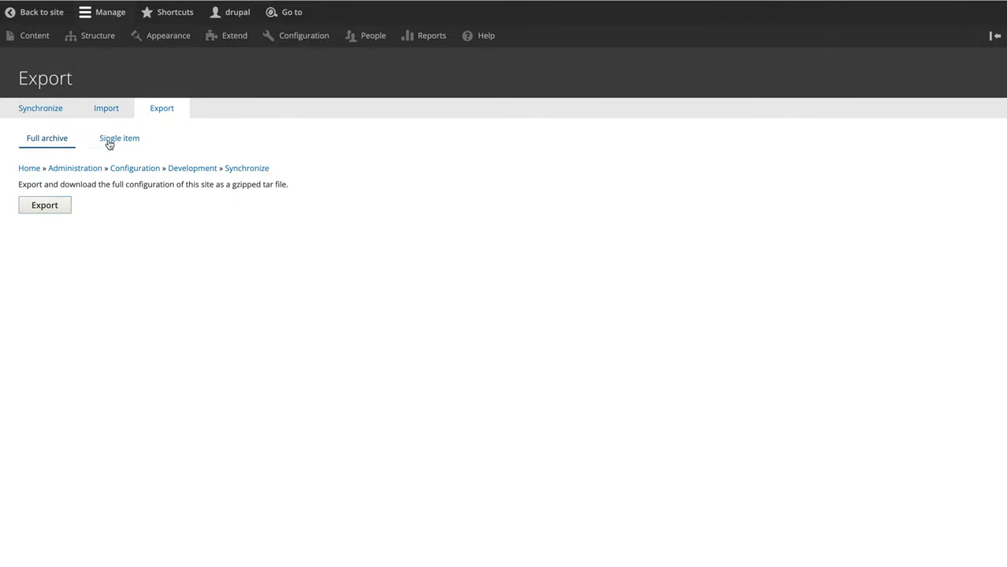
pyautogui.click(60, 212)
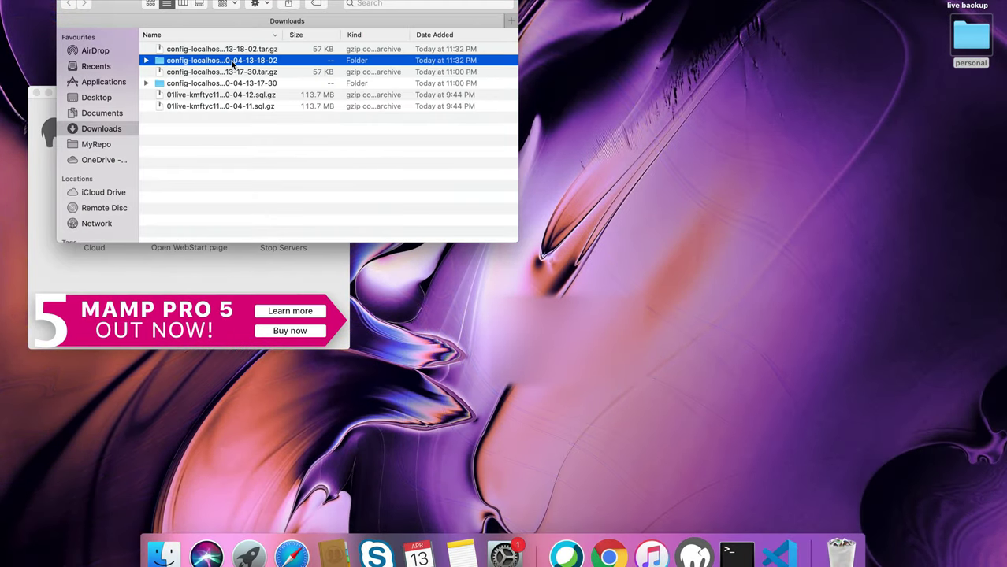
# Step: Open the new config folder in Downloads full screen, browse its .yml files, then return to Chrome
pyautogui.doubleClick(235, 63)
pyautogui.press('ctrl+super+f')
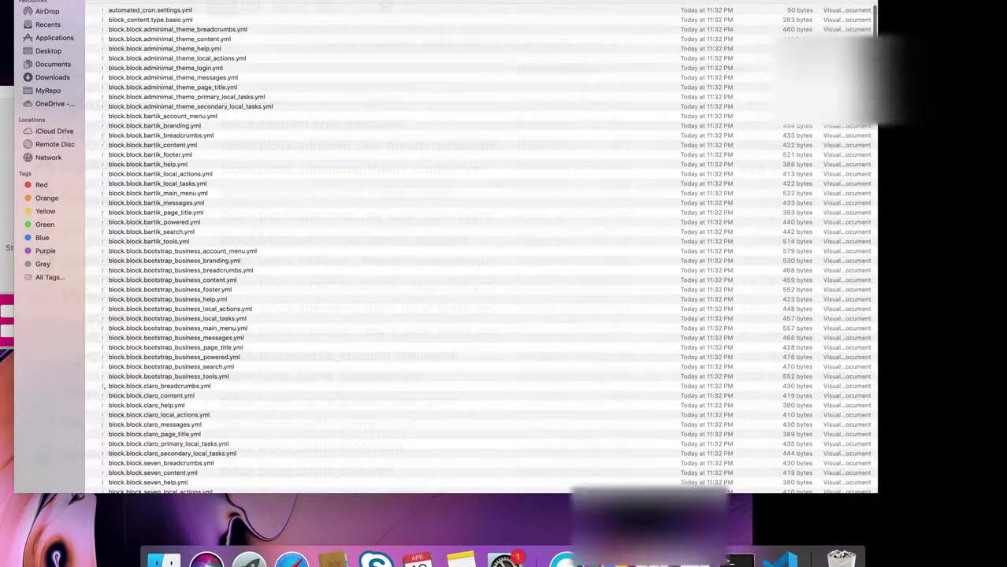
pyautogui.scroll(-20, 268, 156)
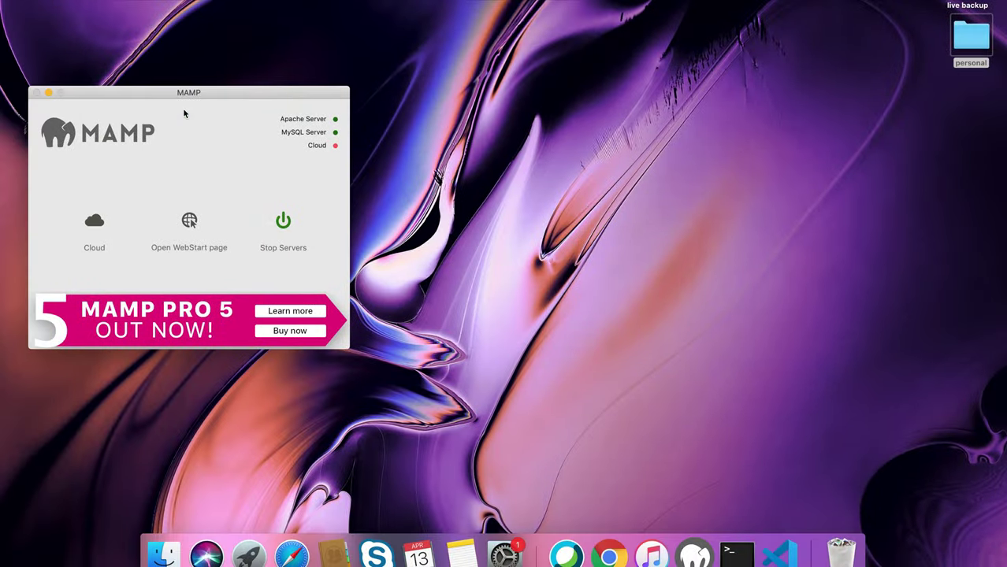
pyautogui.press('super+Tab')
pyautogui.press('super+Tab')
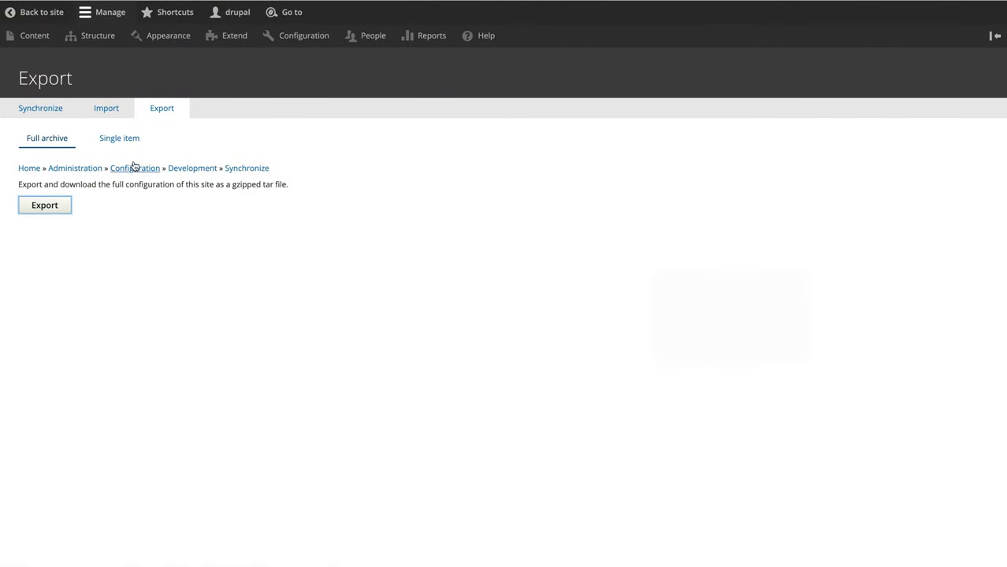
# Step: Show node.settings as Simple configuration in Single item export and select its YAML and node.settings.yml filename
pyautogui.click(130, 138)
pyautogui.click(109, 220)
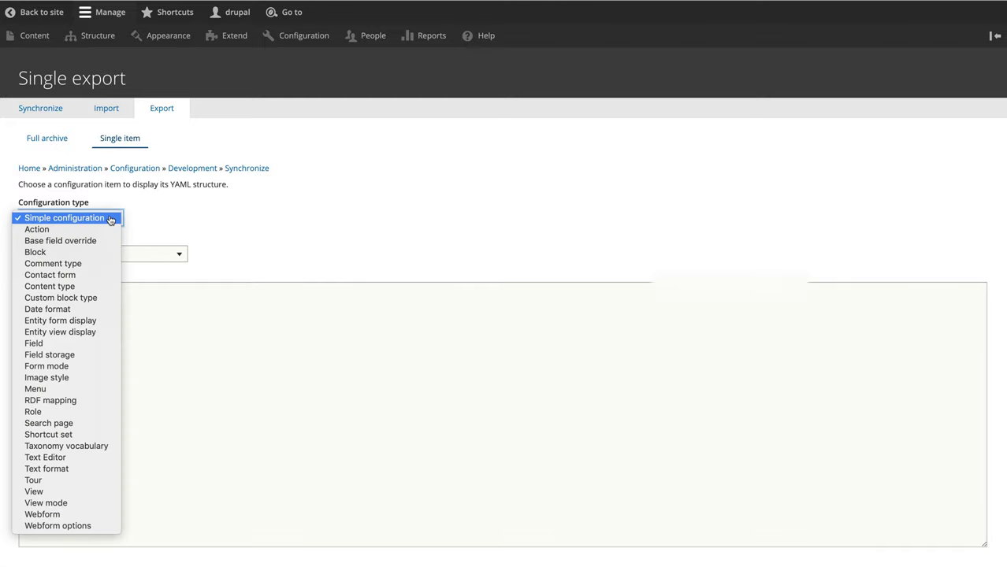
pyautogui.click(87, 222)
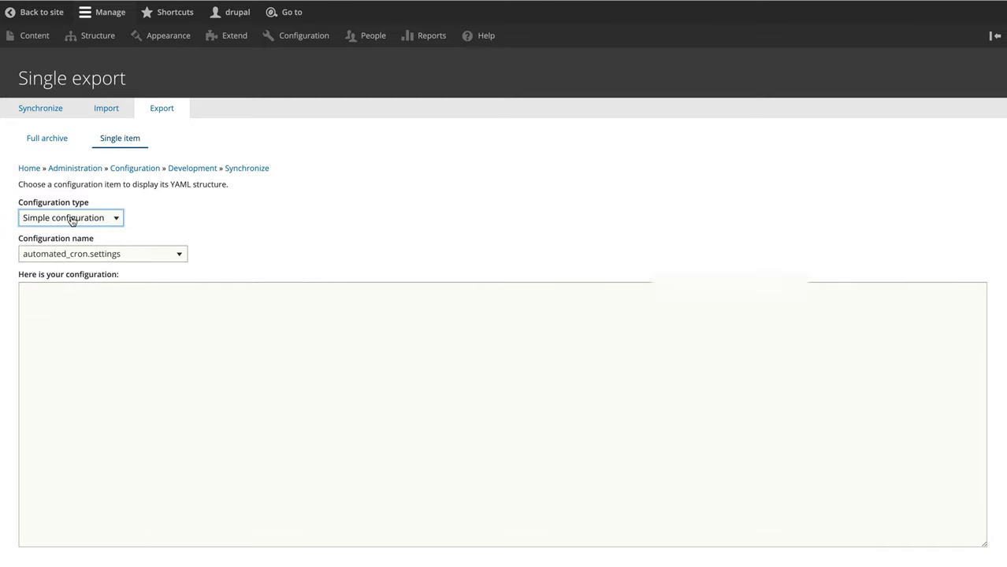
pyautogui.click(111, 254)
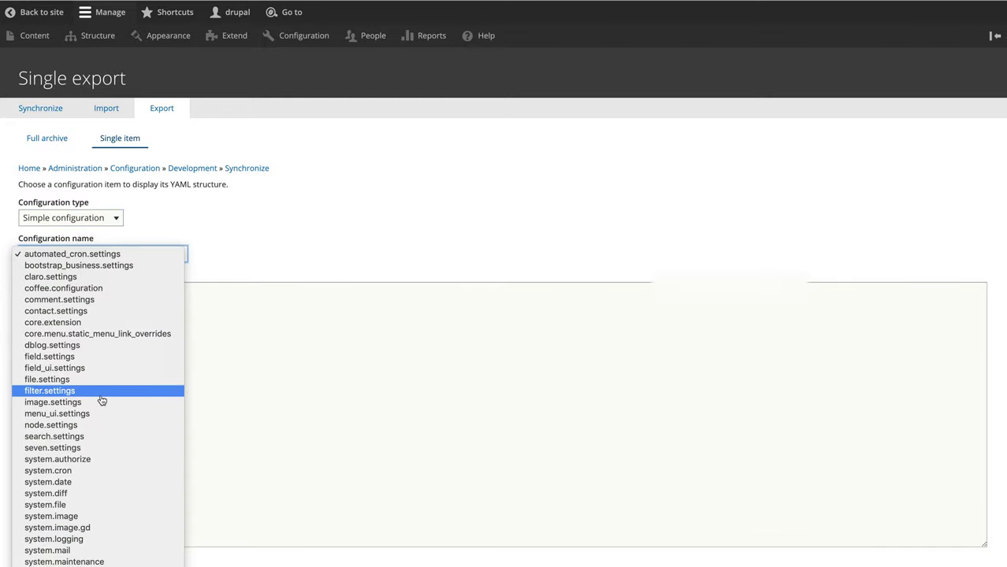
pyautogui.scroll(-2, 100, 397)
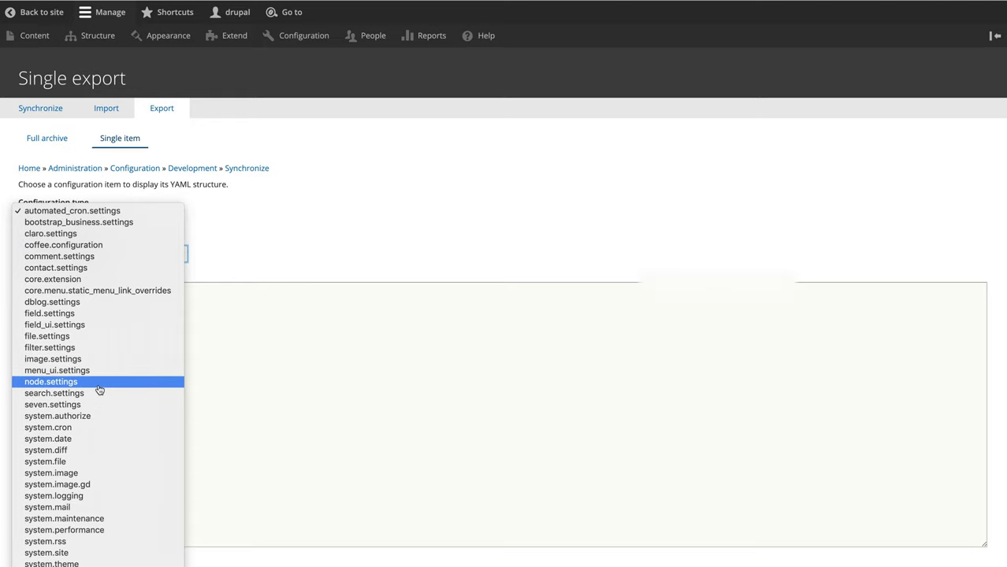
pyautogui.click(99, 382)
pyautogui.moveTo(312, 332); pyautogui.dragTo(2, 288)
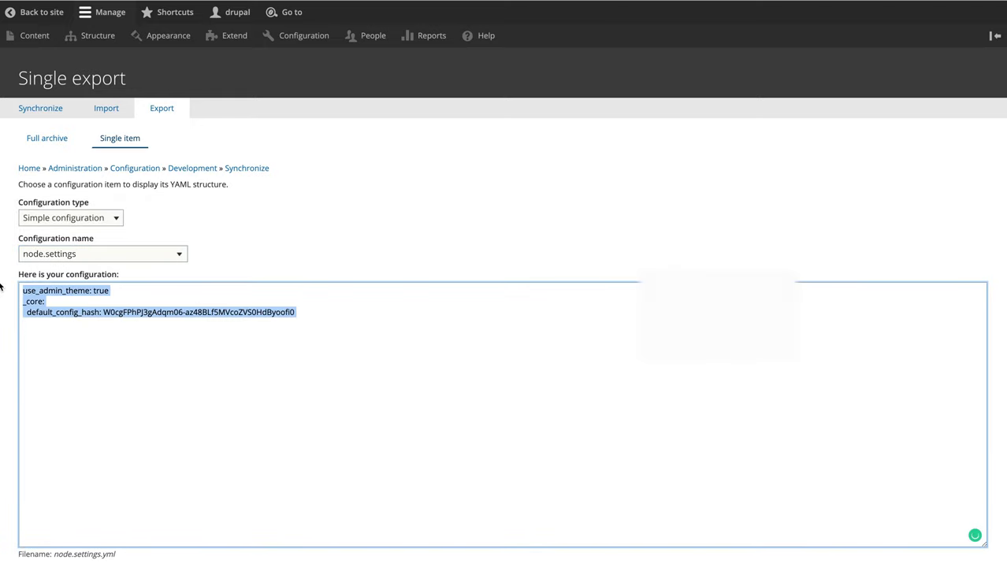
pyautogui.scroll(-1, 2, 288)
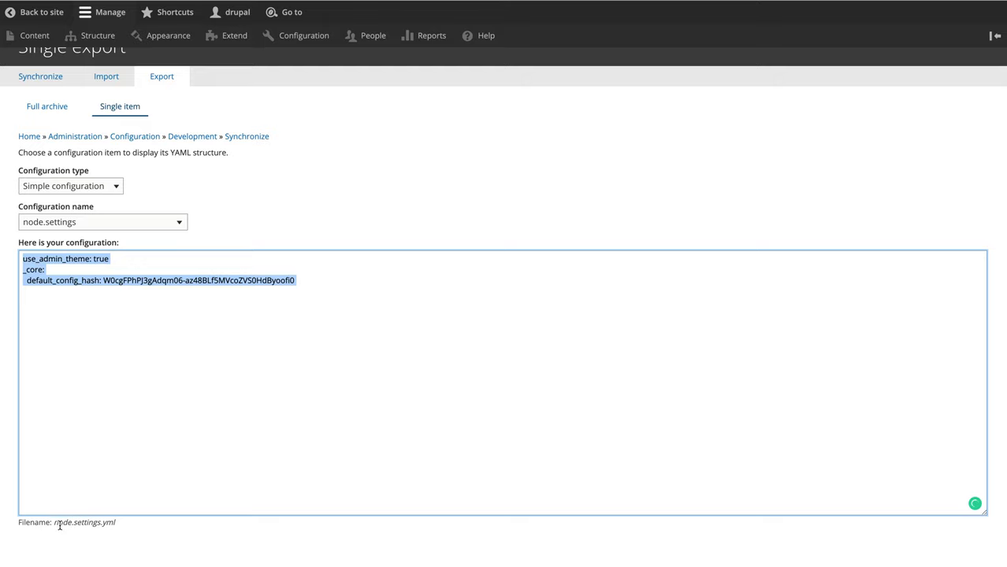
pyautogui.click(55, 525)
pyautogui.moveTo(55, 526); pyautogui.dragTo(117, 523)
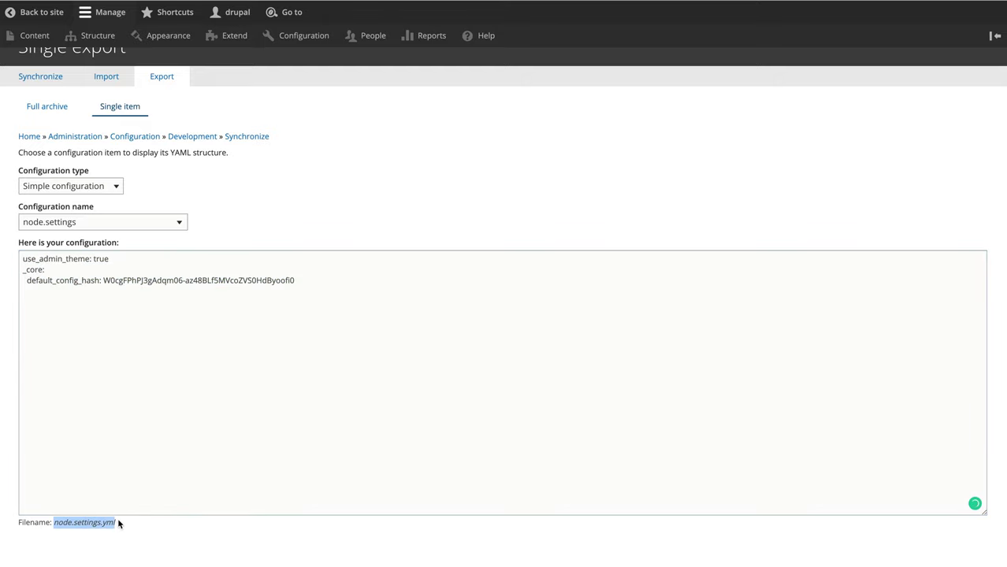
pyautogui.click(116, 191)
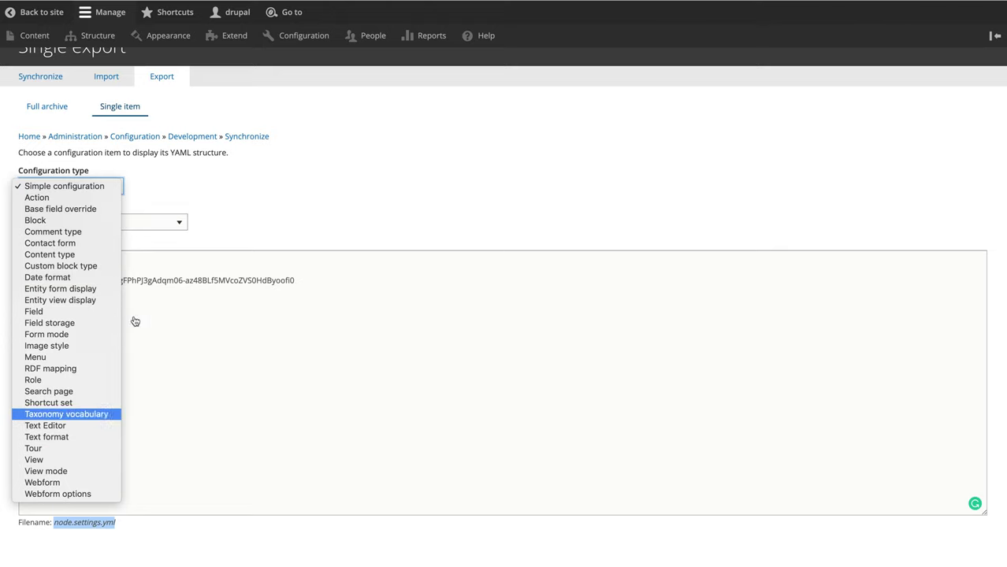
# Step: Choose system.site as the configuration name and select its YAML with the changed site name
pyautogui.click(279, 177)
pyautogui.click(159, 221)
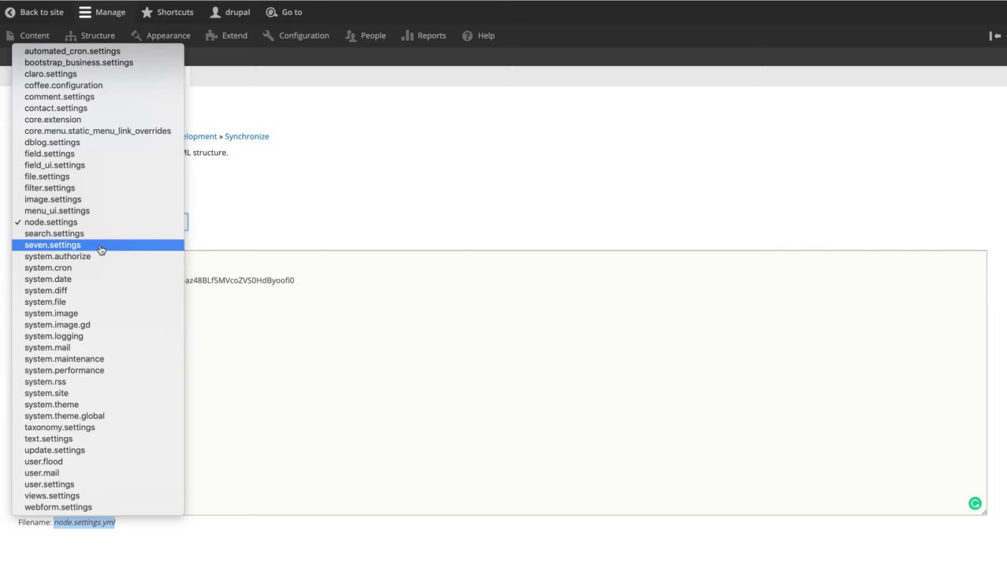
pyautogui.click(96, 396)
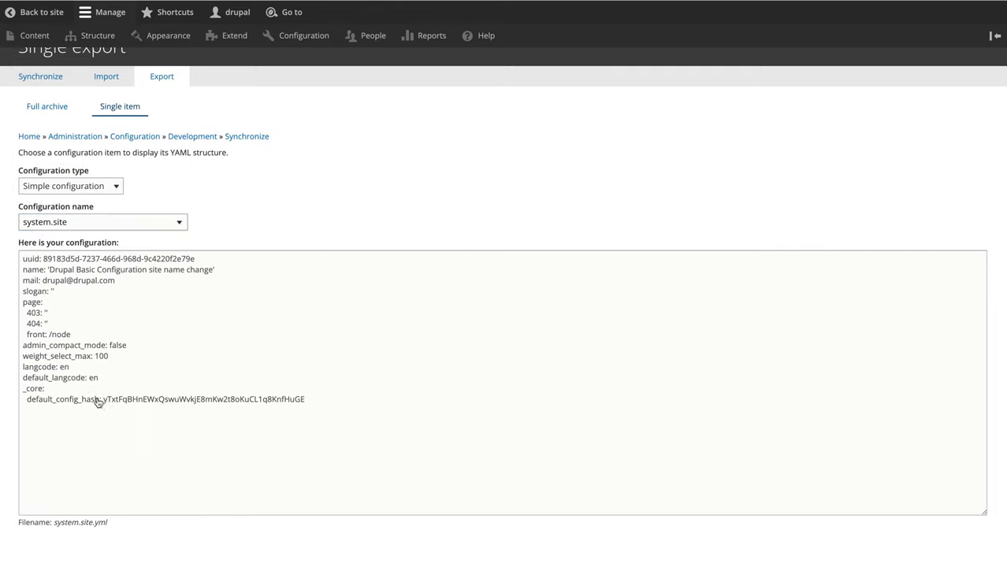
pyautogui.moveTo(356, 434); pyautogui.dragTo(21, 259)
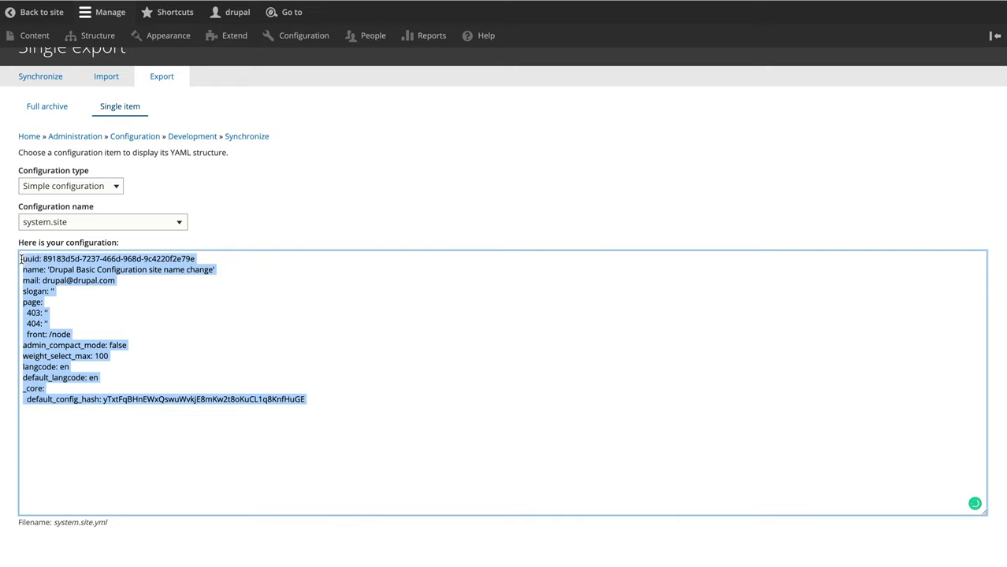
pyautogui.click(200, 330)
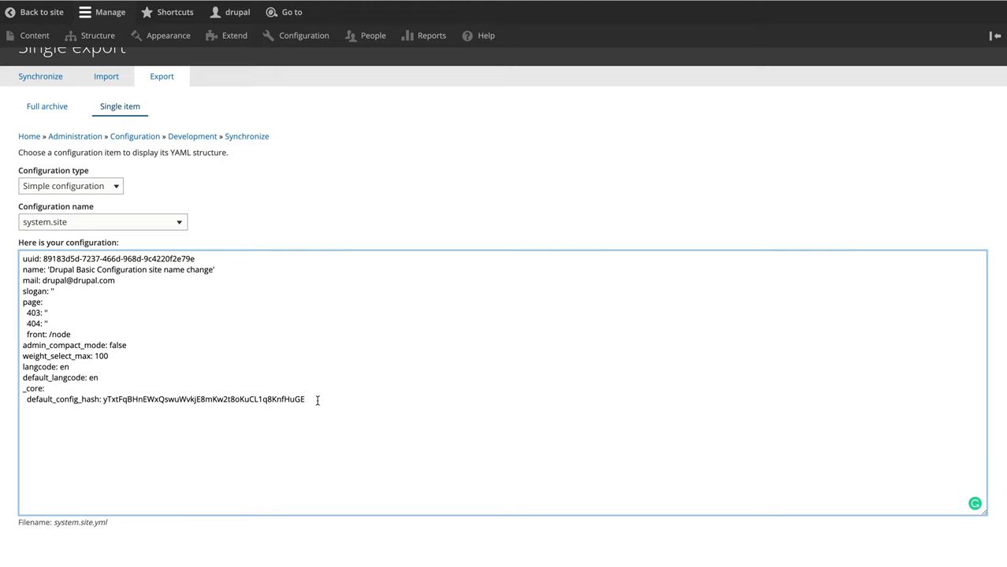
pyautogui.moveTo(317, 400); pyautogui.dragTo(20, 253)
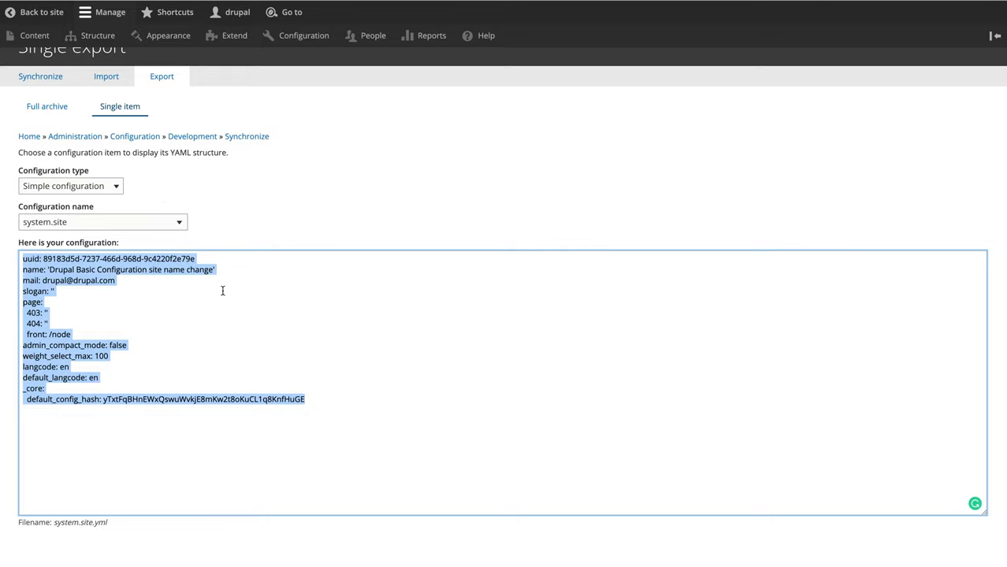
pyautogui.click(166, 226)
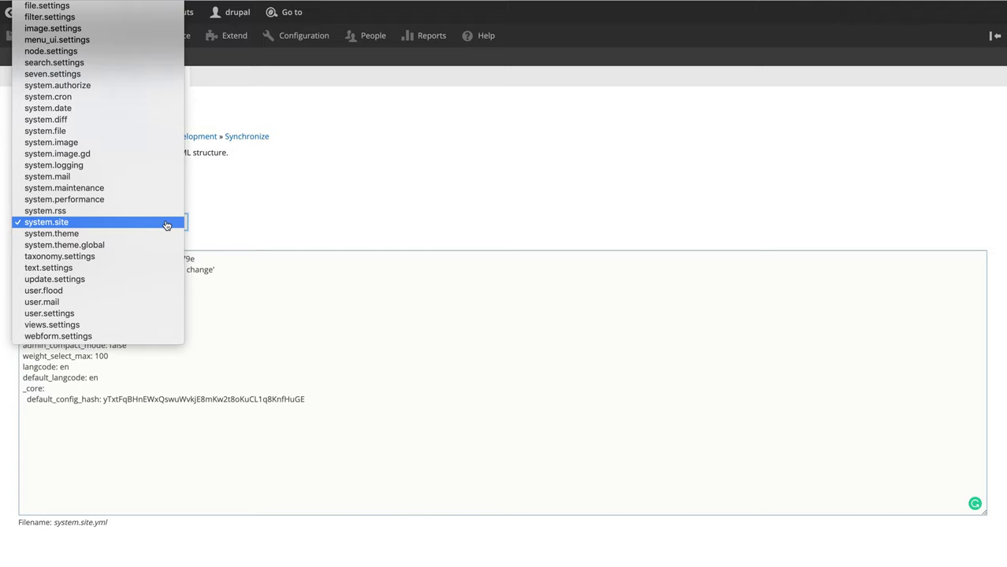
# Step: Show the system.theme YAML and highlight its admin: adminimal_theme and default: bootstrap_business lines
pyautogui.click(56, 236)
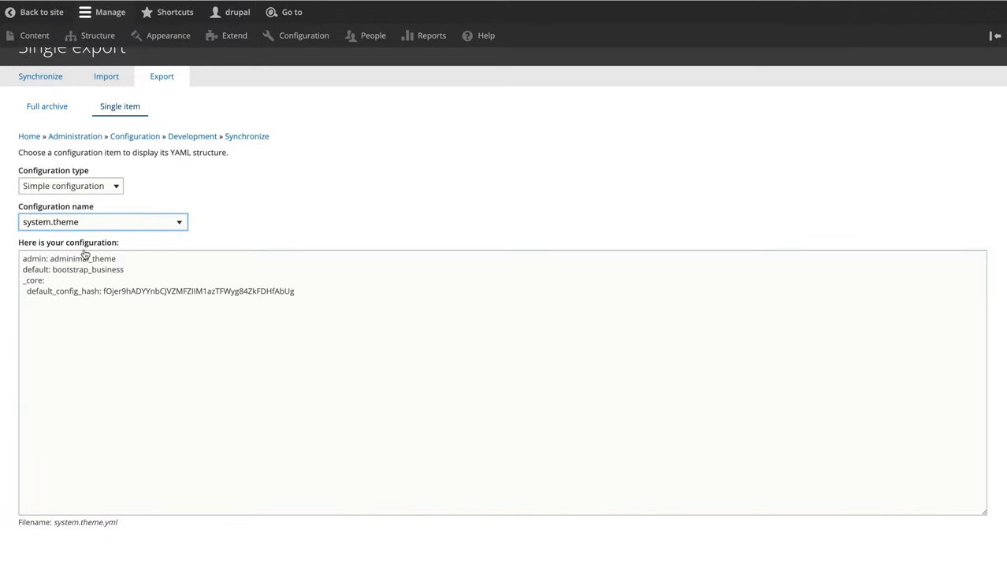
pyautogui.click(311, 296)
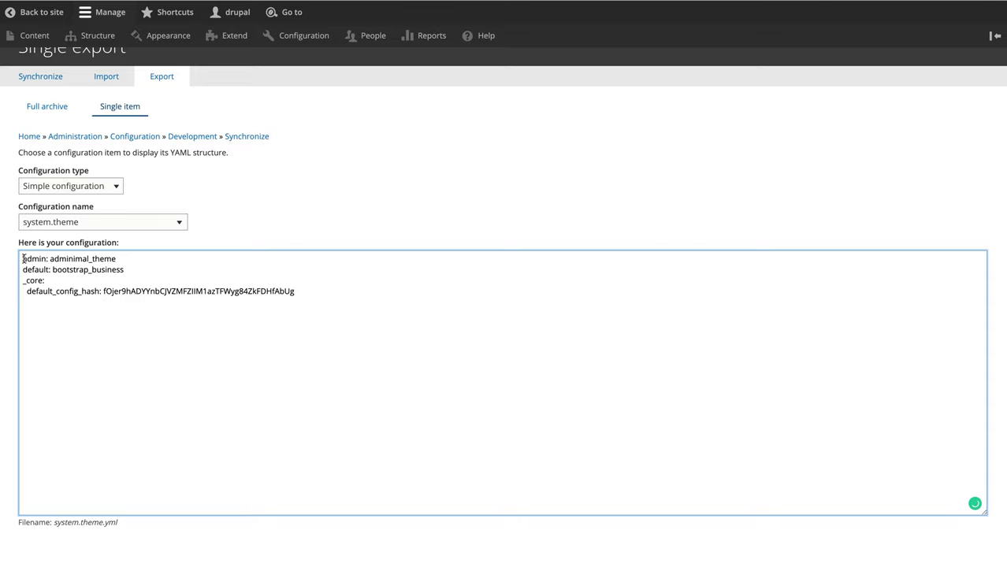
pyautogui.moveTo(118, 258); pyautogui.dragTo(22, 259)
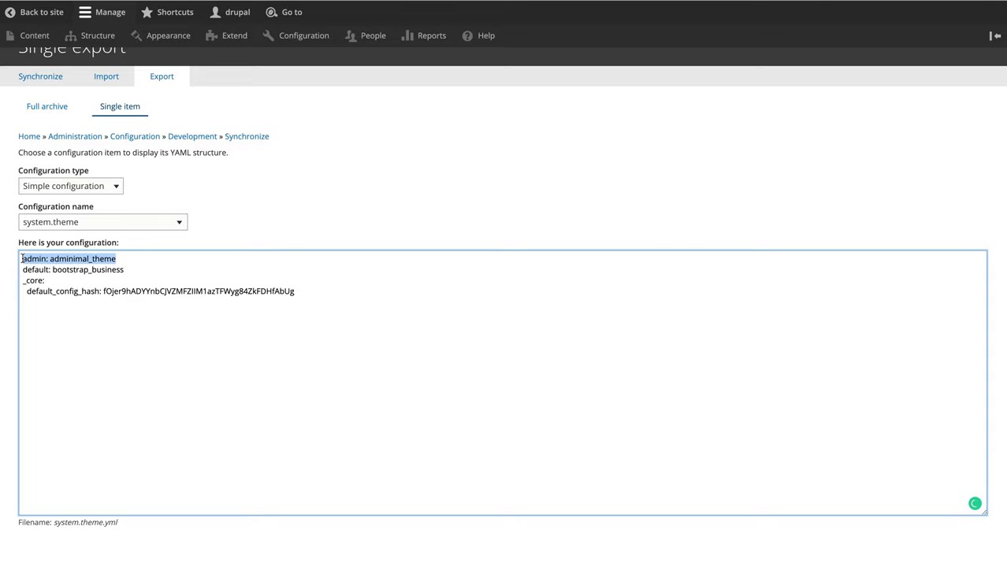
pyautogui.moveTo(127, 270); pyautogui.dragTo(0, 278)
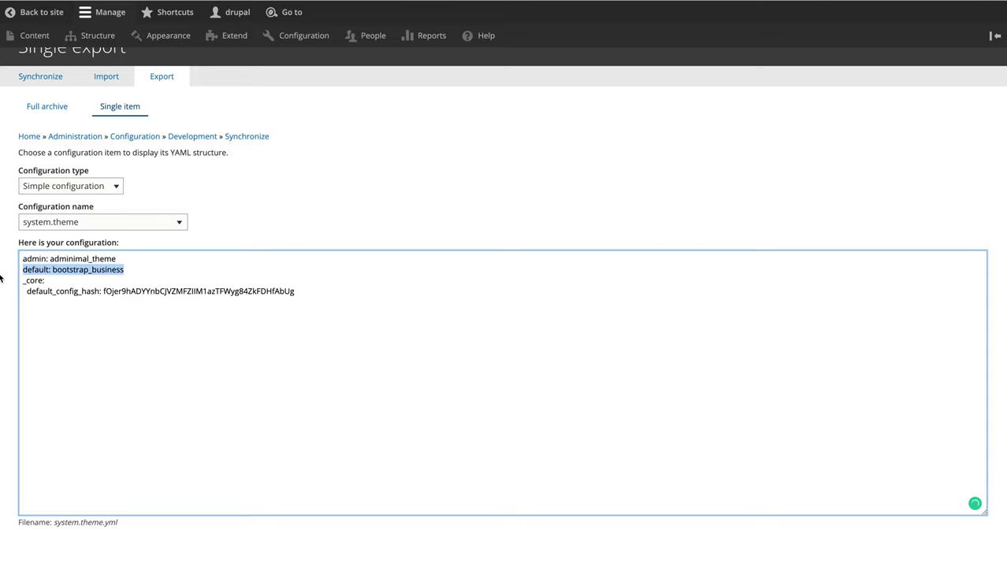
# Step: Switch the Configuration name to core.extension to display its enabled-modules YAML
pyautogui.click(121, 227)
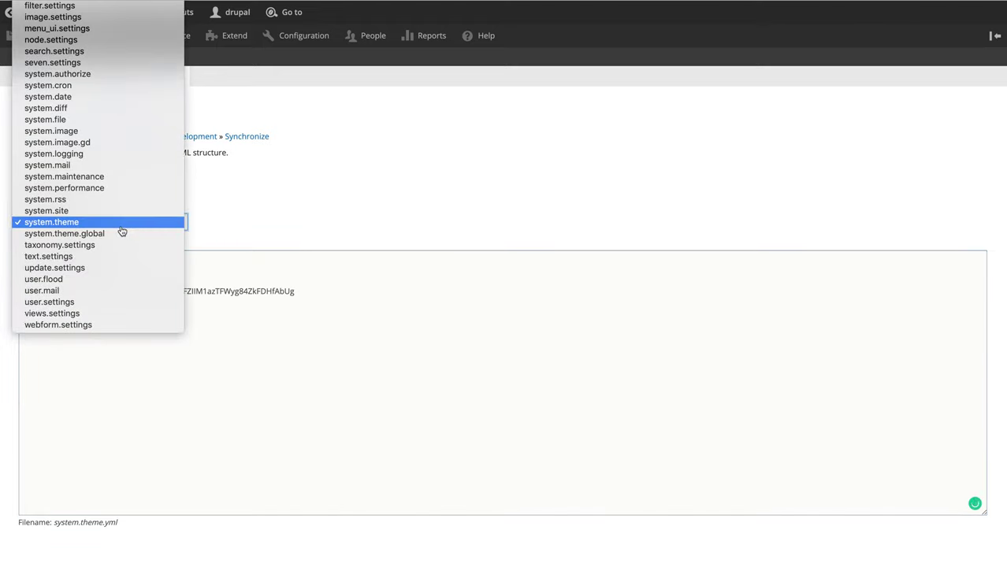
pyautogui.scroll(5, 142, 291)
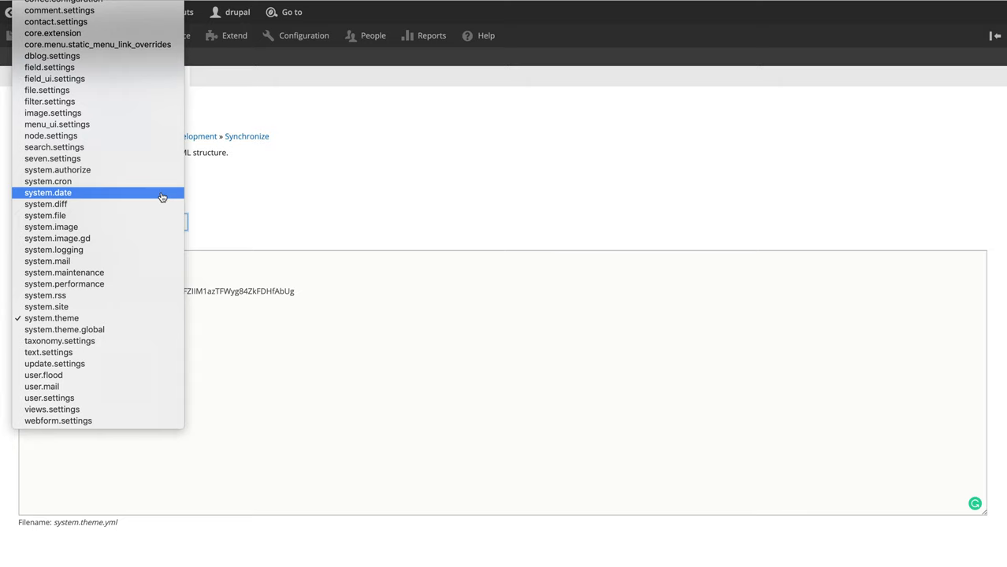
pyautogui.click(120, 37)
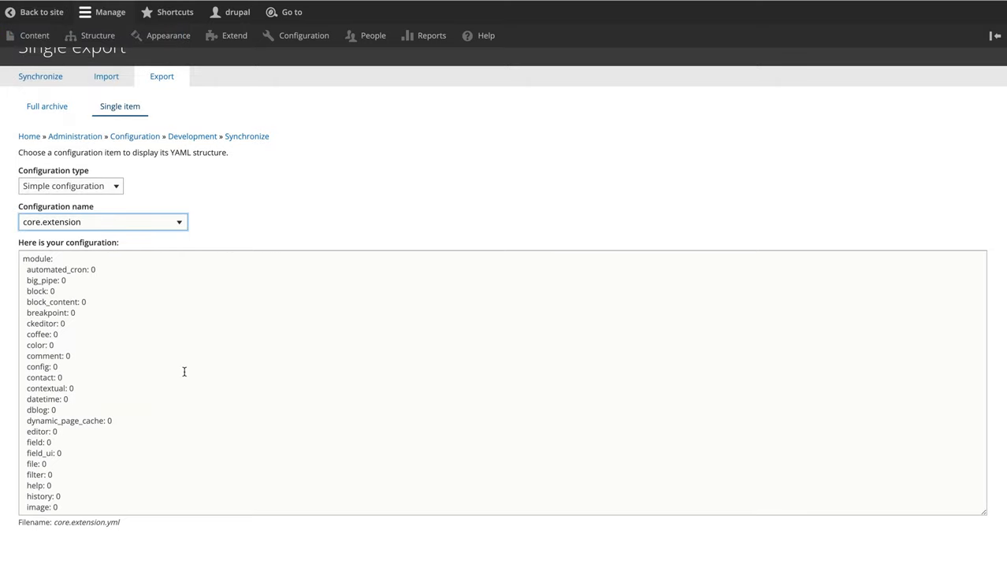
pyautogui.click(142, 226)
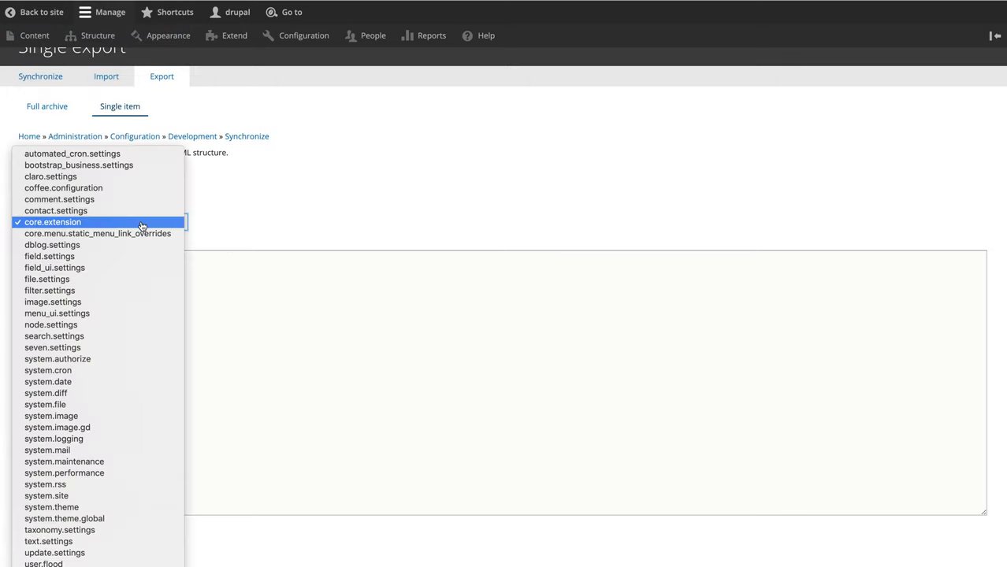
pyautogui.click(335, 239)
pyautogui.scroll(-1, 335, 239)
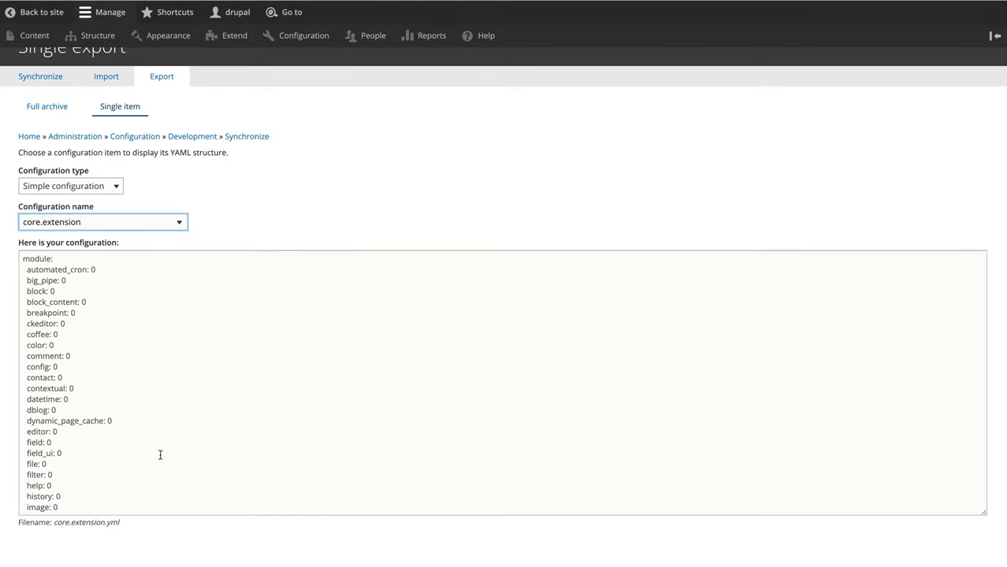
pyautogui.scroll(-10, 112, 391)
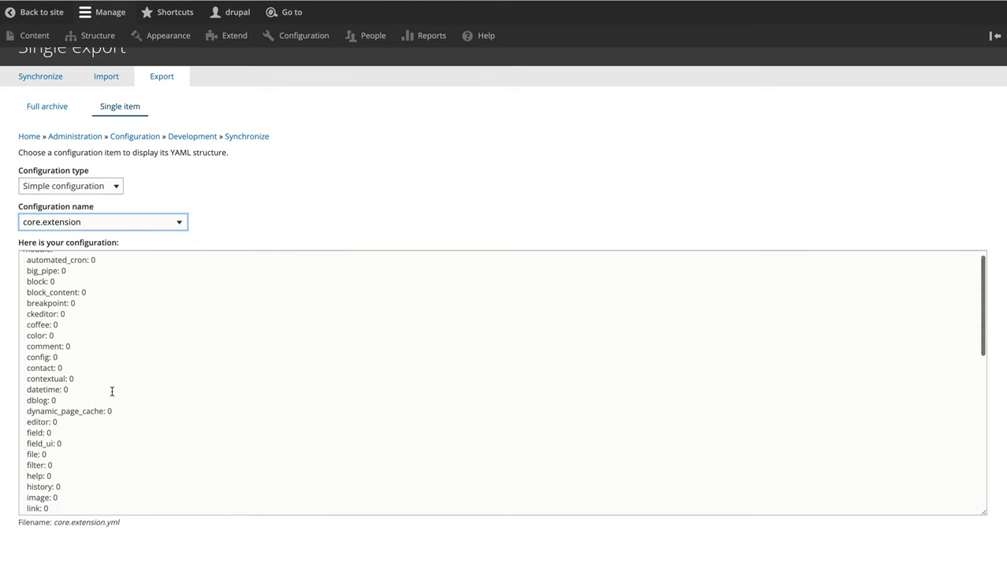
pyautogui.scroll(10, 112, 392)
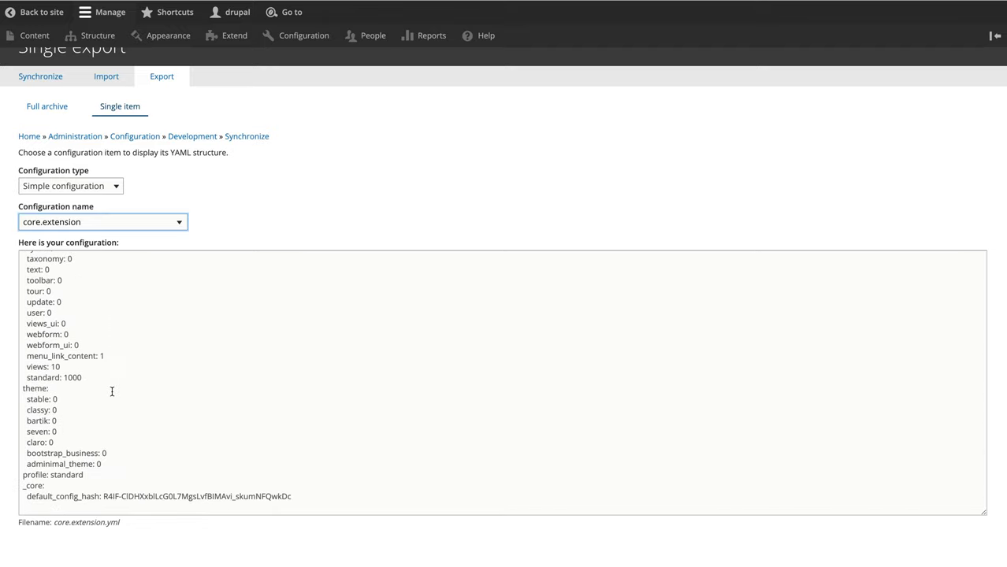
pyautogui.scroll(10, 112, 392)
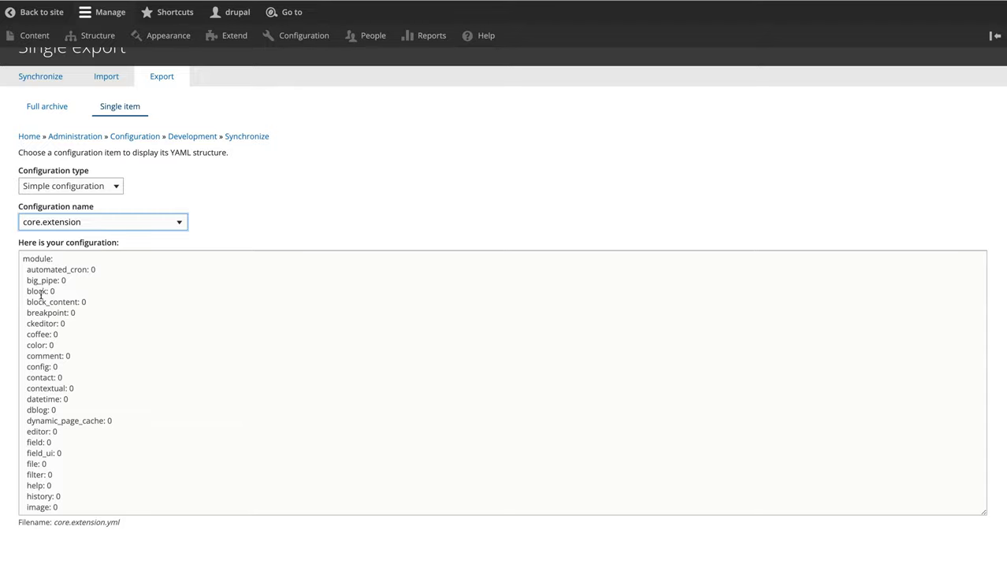
pyautogui.moveTo(27, 281); pyautogui.dragTo(82, 281)
pyautogui.scroll(-2, 91, 409)
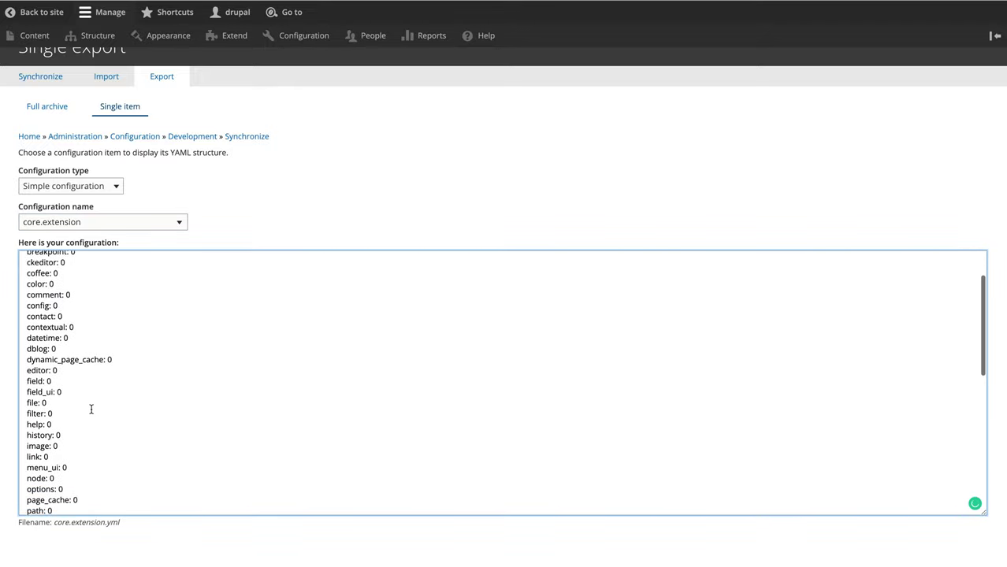
pyautogui.scroll(-8, 91, 409)
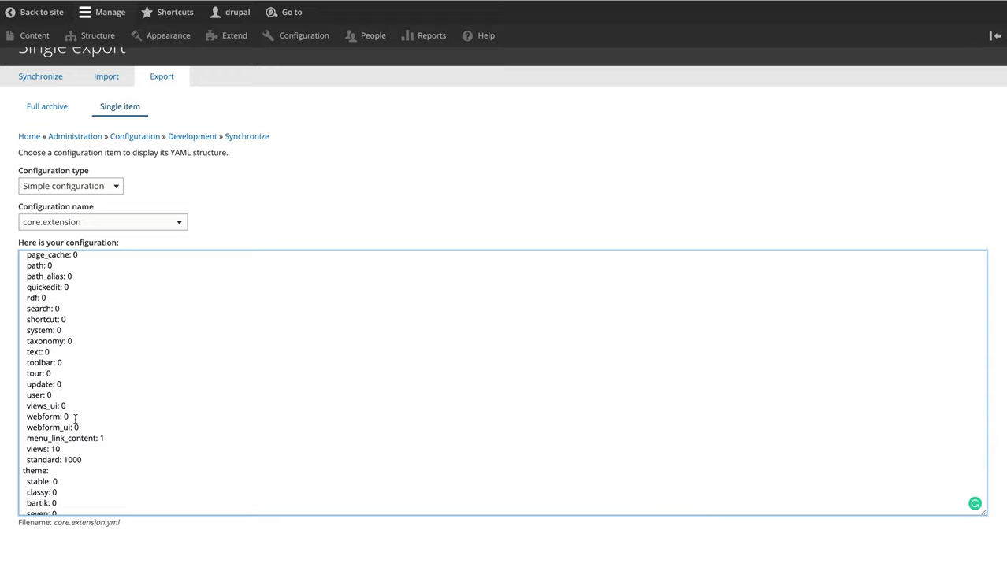
pyautogui.moveTo(80, 427); pyautogui.dragTo(0, 418)
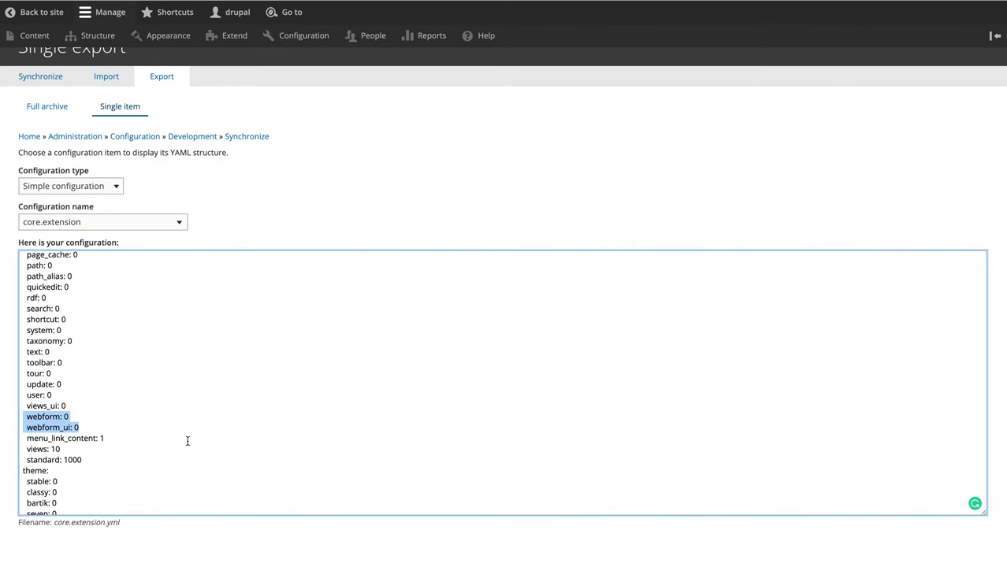
pyautogui.scroll(-3, 187, 440)
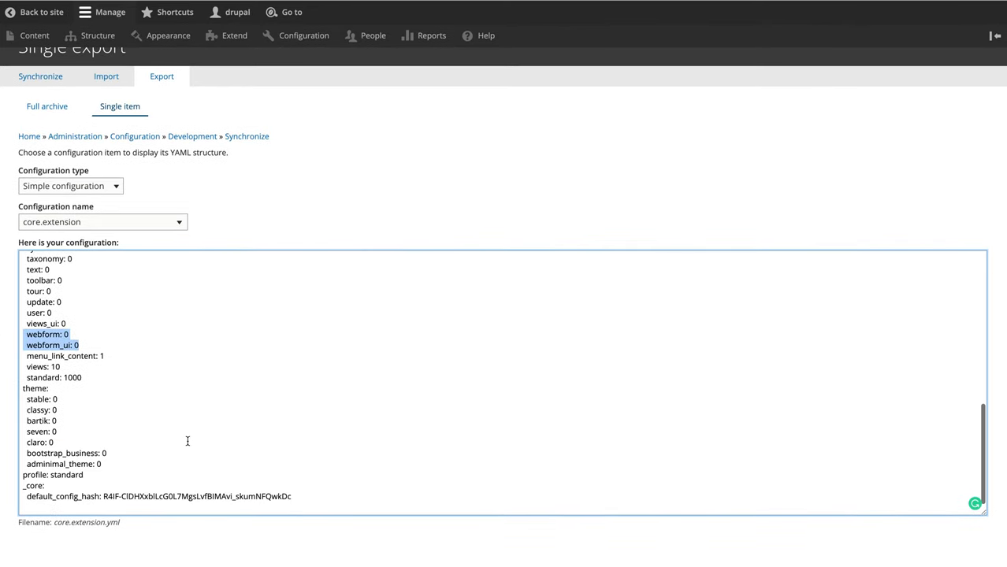
pyautogui.click(55, 443)
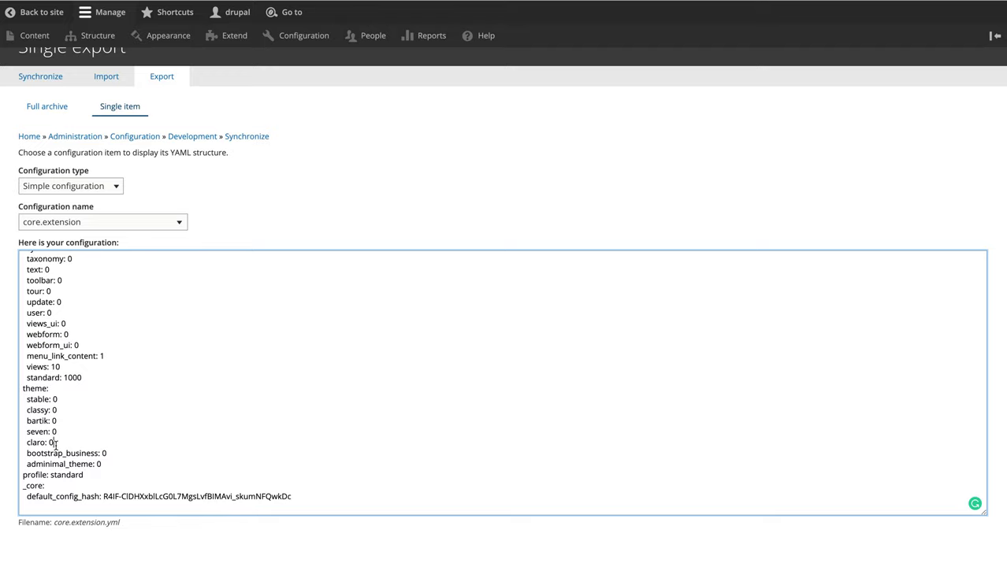
pyautogui.moveTo(109, 466); pyautogui.dragTo(13, 455)
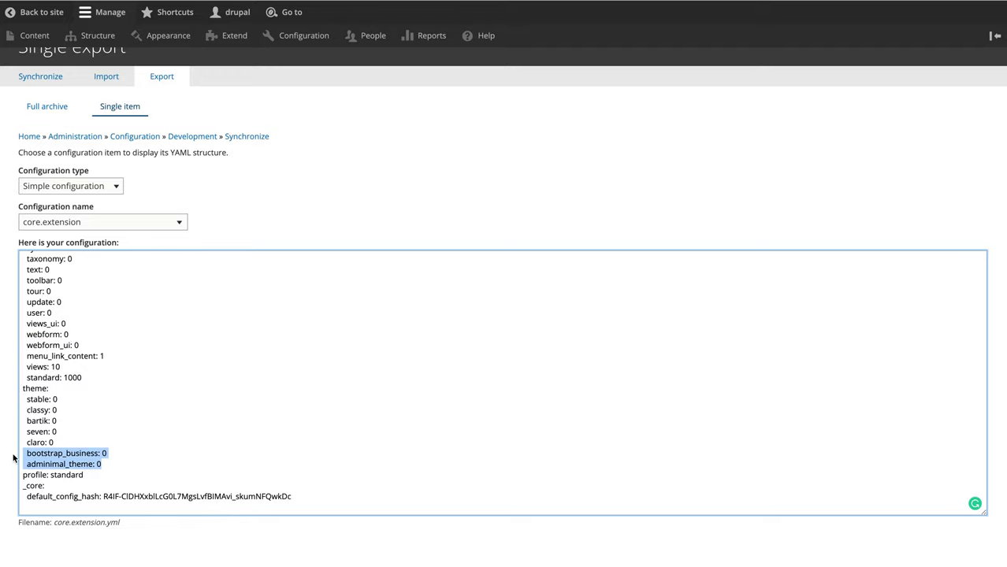
pyautogui.scroll(15, 180, 384)
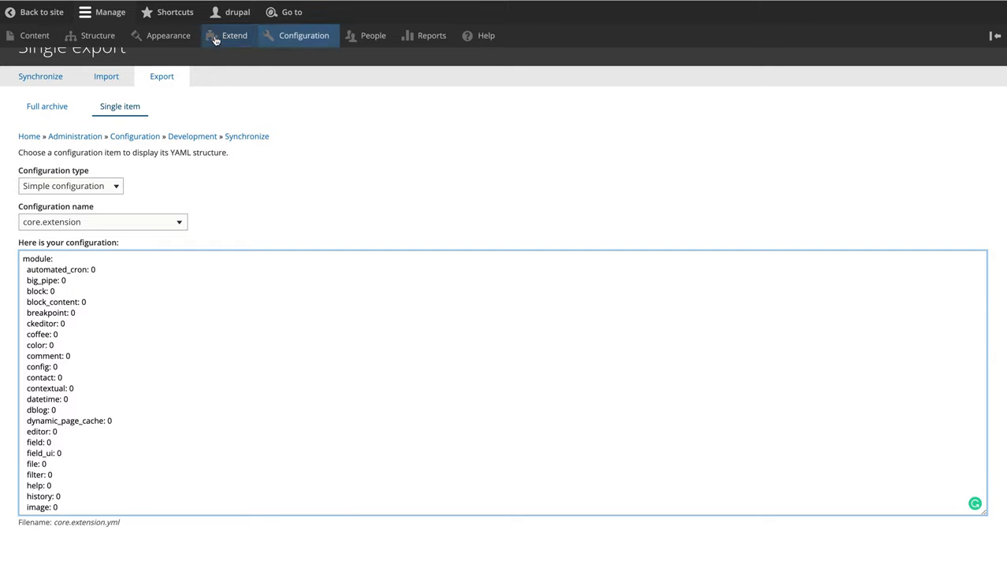
# Step: Open Configuration from the admin toolbar and browse its sections, from Development to Regional and language
pyautogui.click(310, 45)
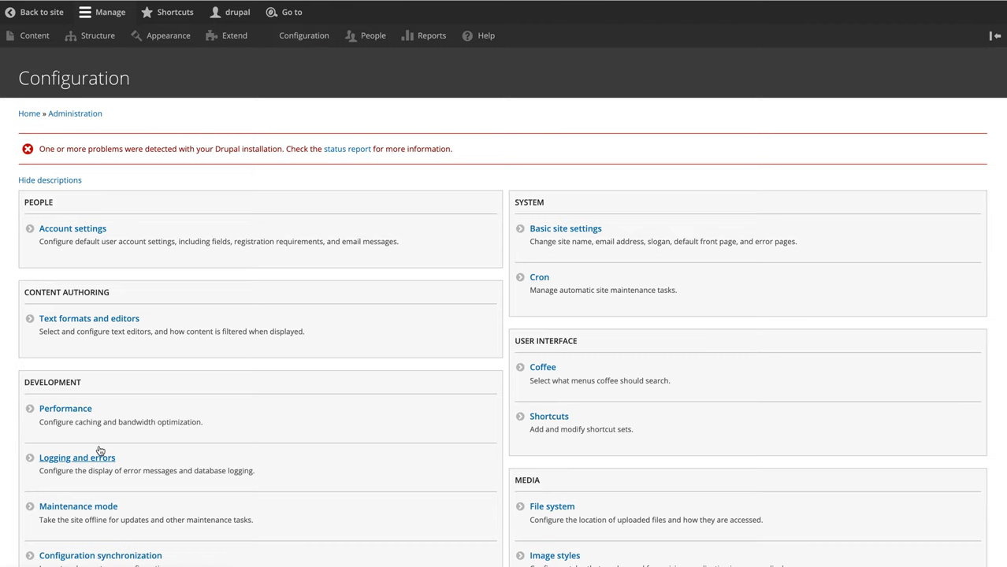
pyautogui.scroll(-3, 97, 413)
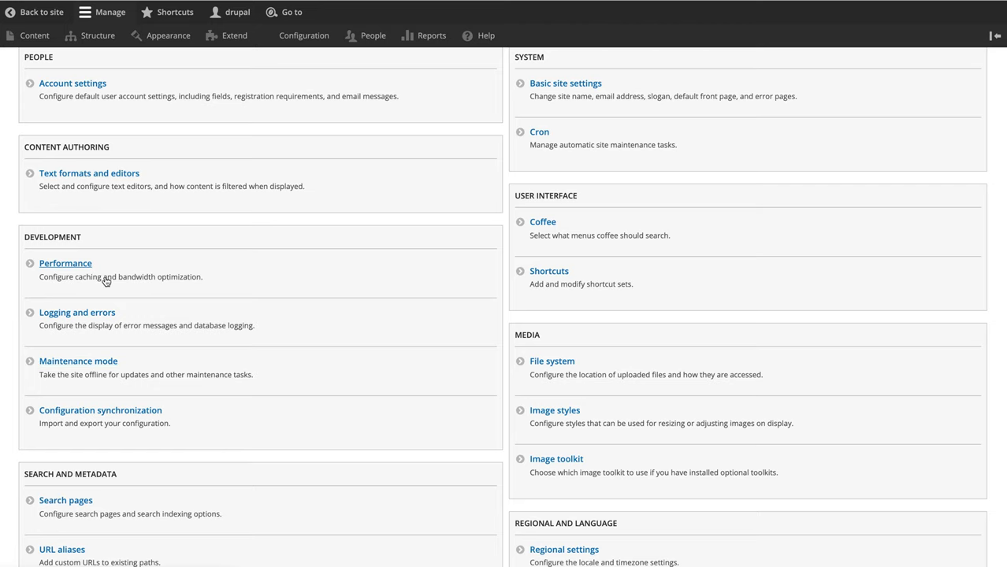
pyautogui.scroll(-1, 265, 418)
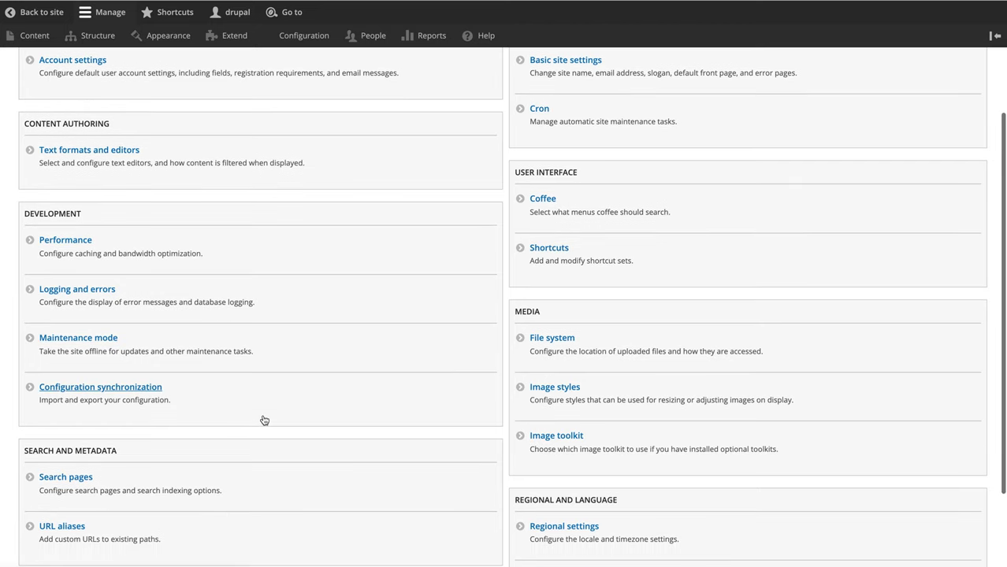
pyautogui.scroll(1, 265, 420)
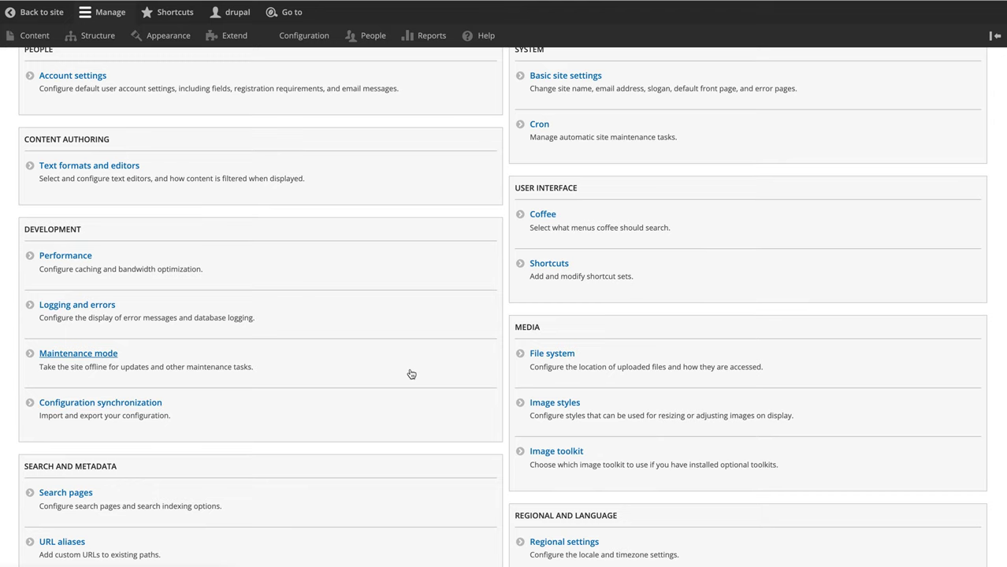
pyautogui.scroll(-3, 410, 373)
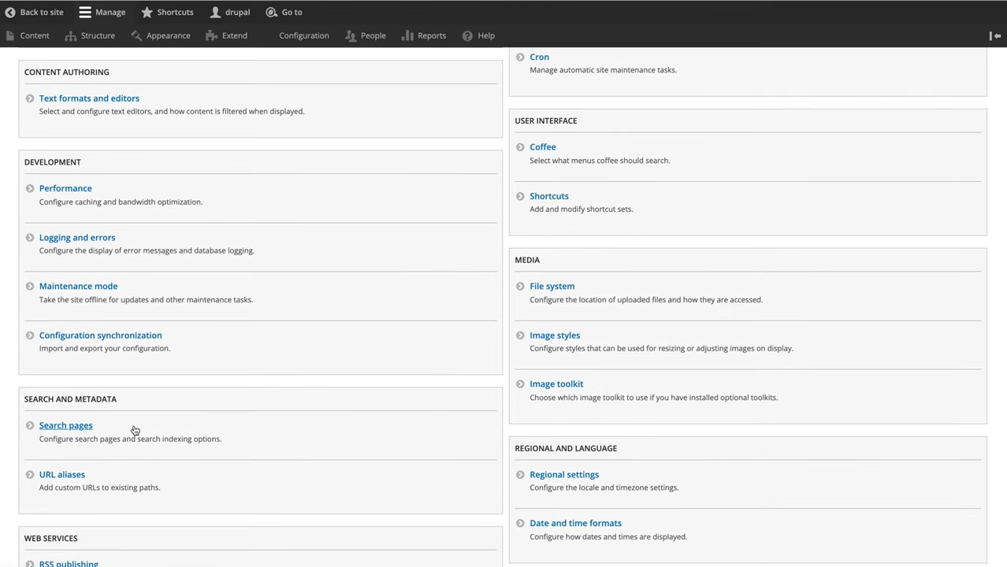
pyautogui.scroll(-3, 135, 429)
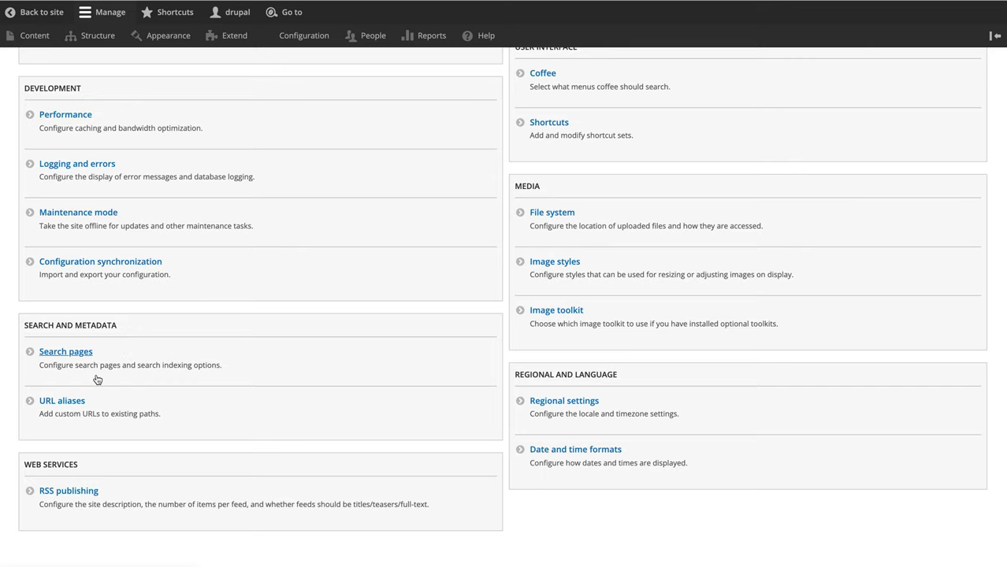
pyautogui.scroll(1, 97, 380)
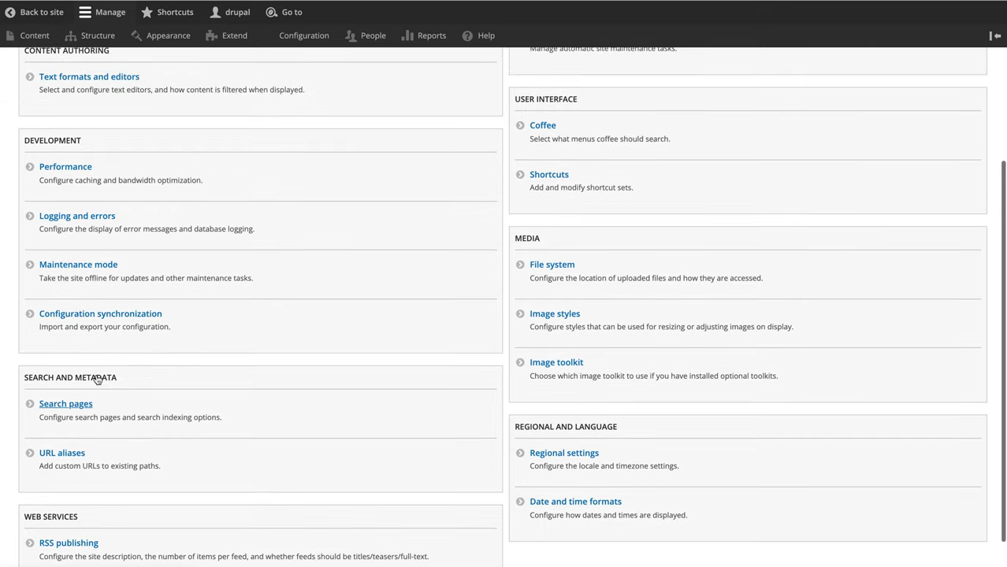